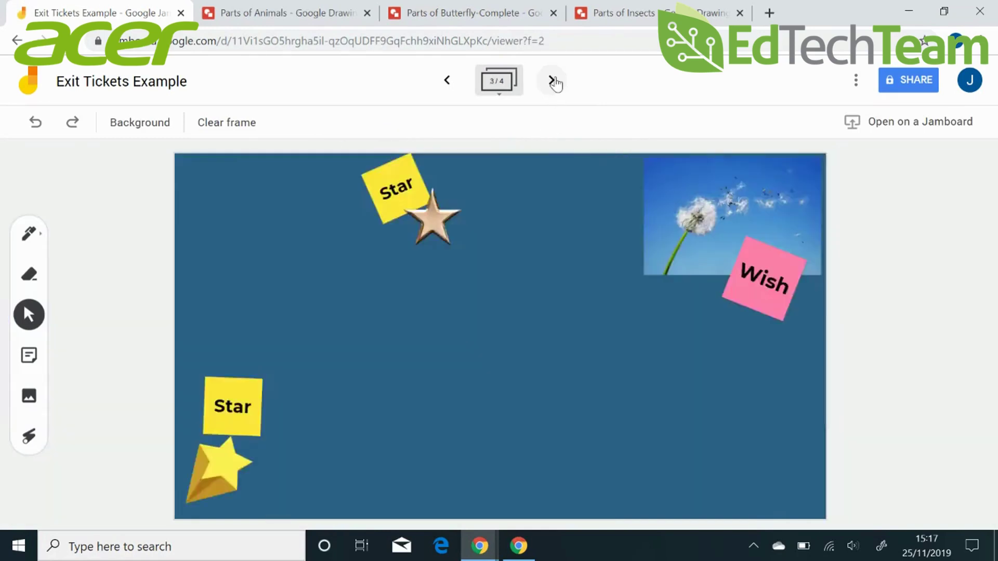
# Advance two frames to frame 4, 'What STUCK with You Today?'.
pyautogui.click(552, 82)
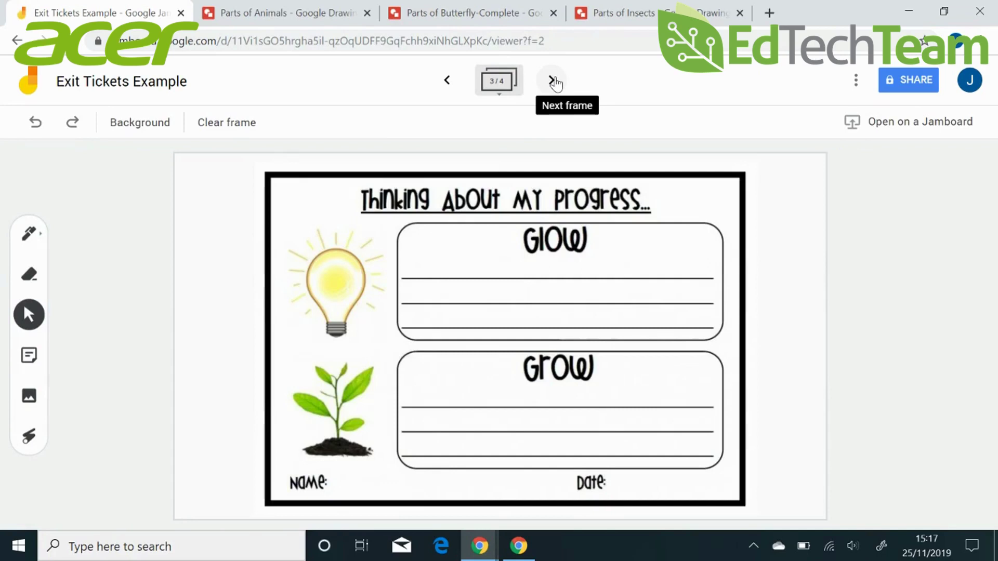
pyautogui.click(553, 81)
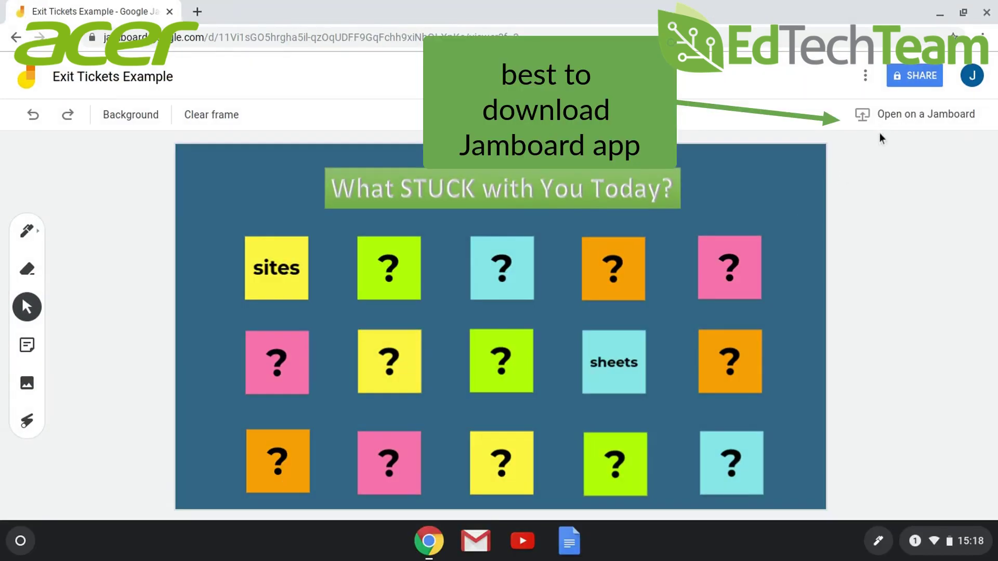
# Open the Exit Tickets Example jam in the installed Jamboard app.
pyautogui.click(853, 113)
pyautogui.click(866, 78)
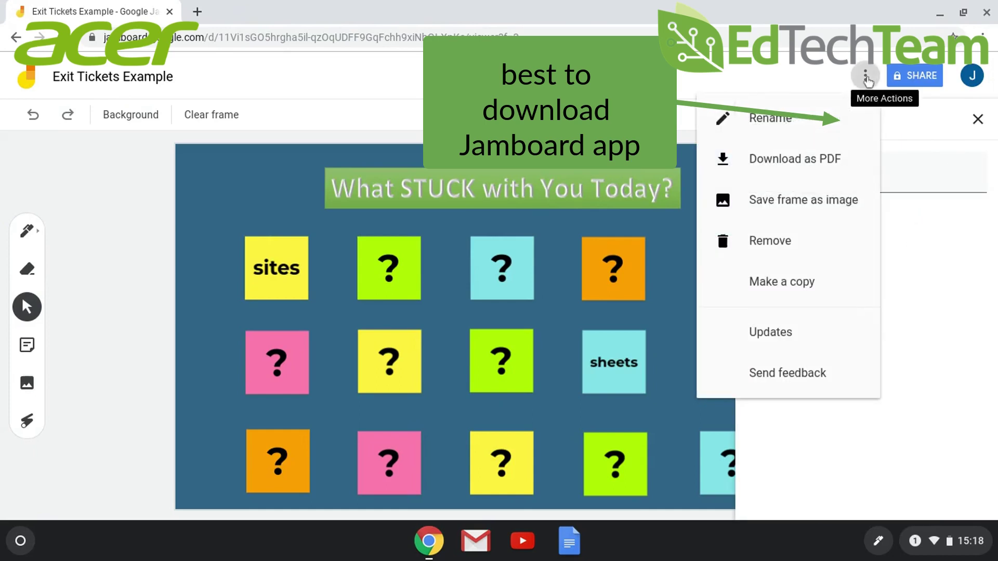
pyautogui.click(49, 200)
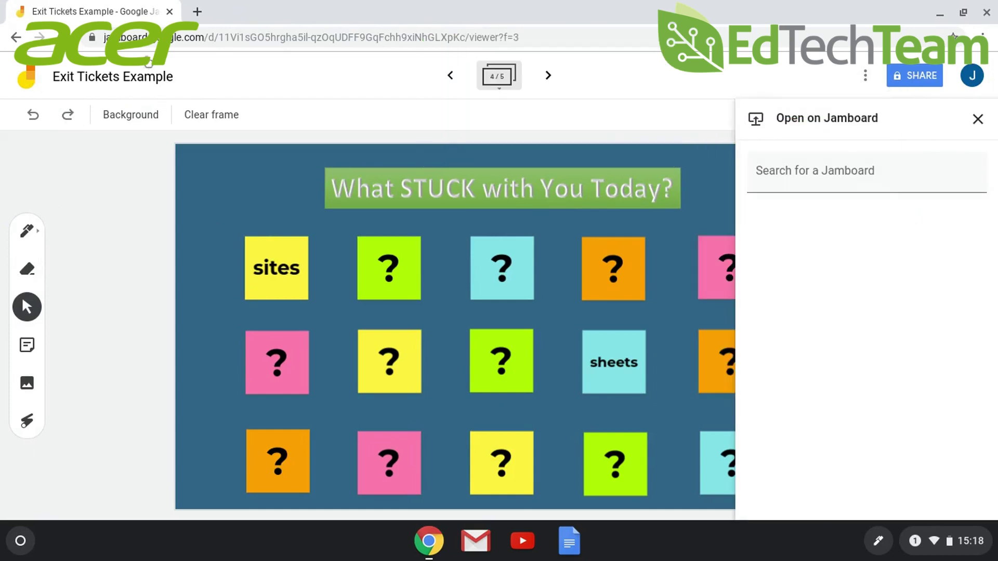
pyautogui.click(20, 540)
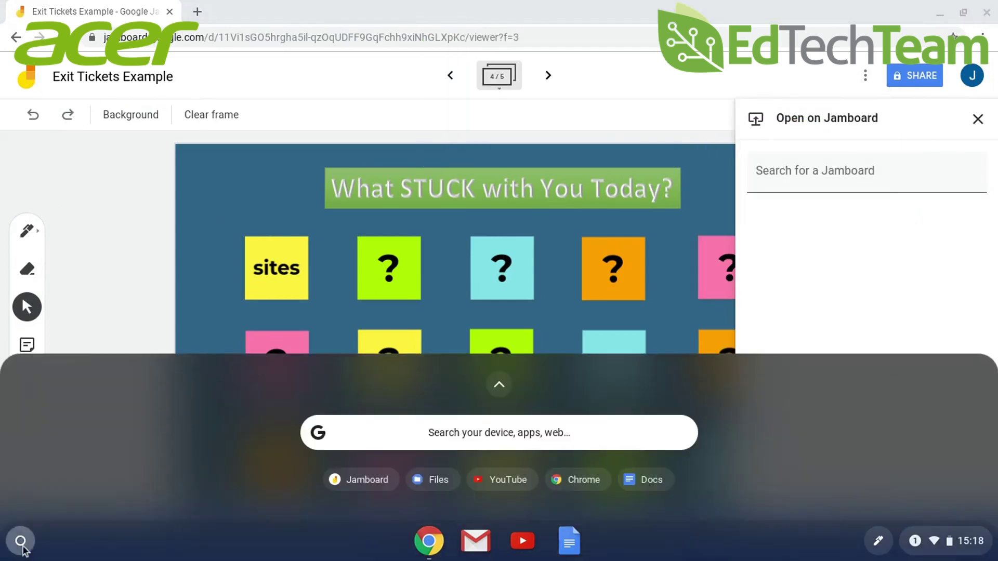
pyautogui.click(365, 478)
pyautogui.click(145, 186)
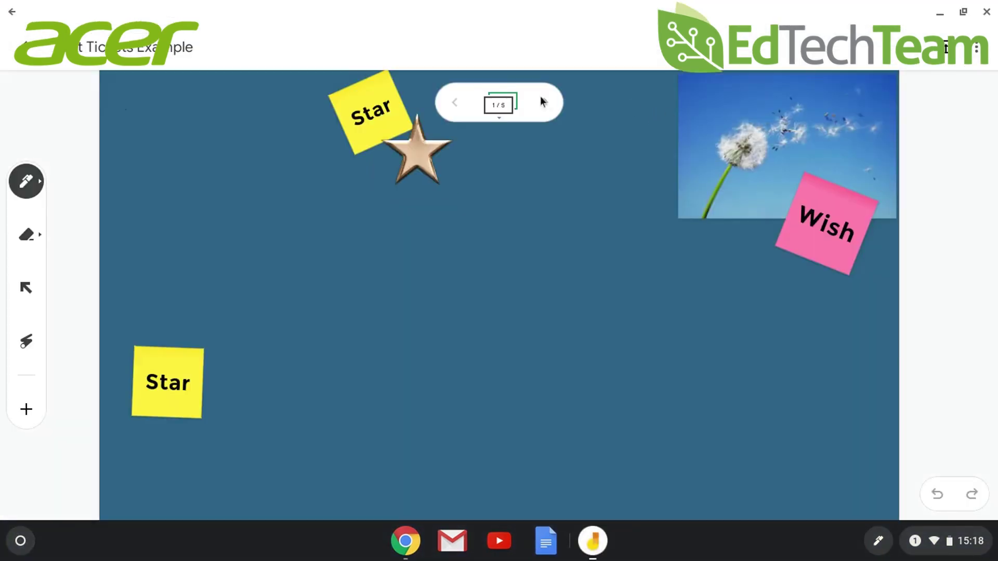
# Advance to the last frame and add a new blank sixth frame.
pyautogui.click(548, 99)
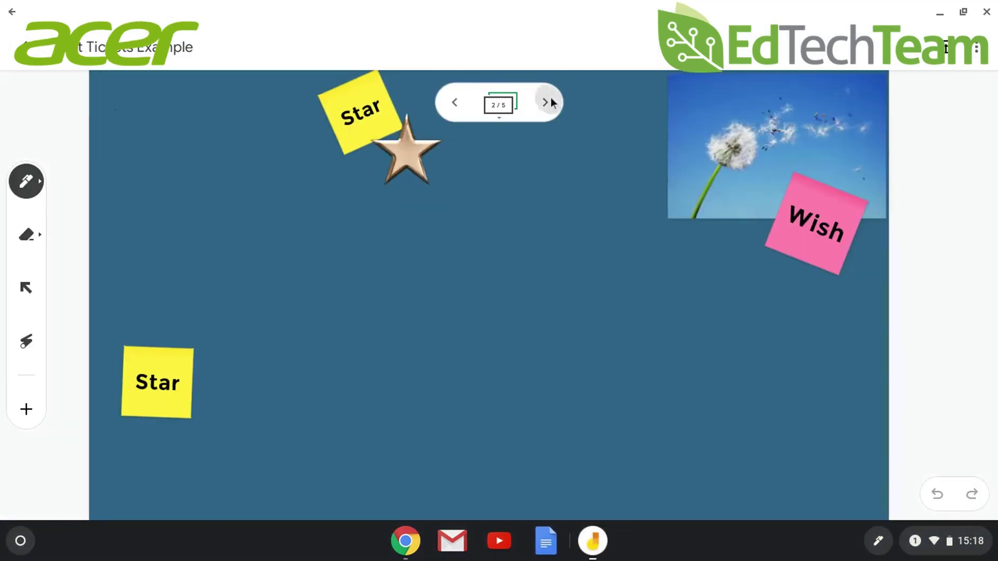
pyautogui.click(550, 99)
pyautogui.click(550, 99)
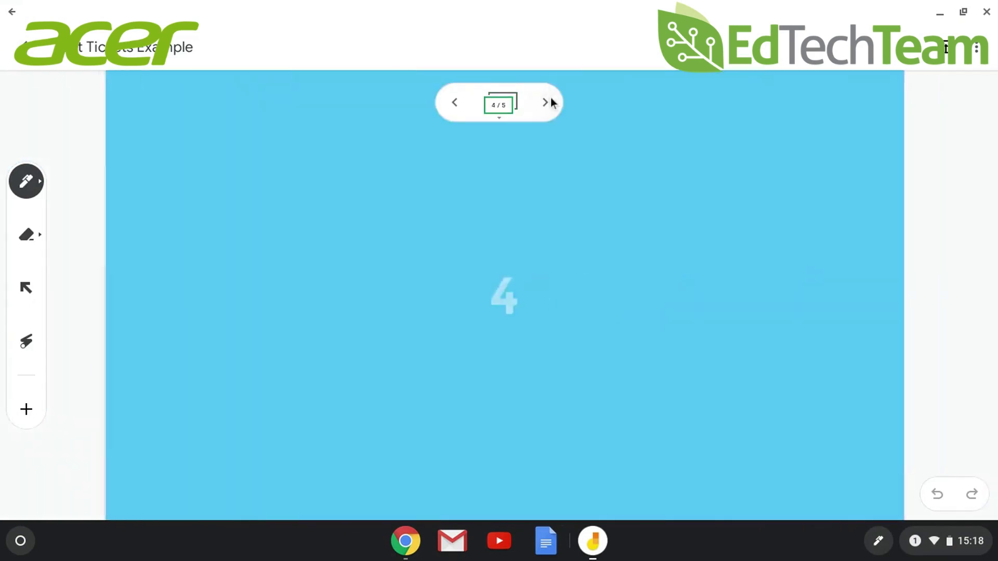
pyautogui.click(549, 100)
pyautogui.click(544, 104)
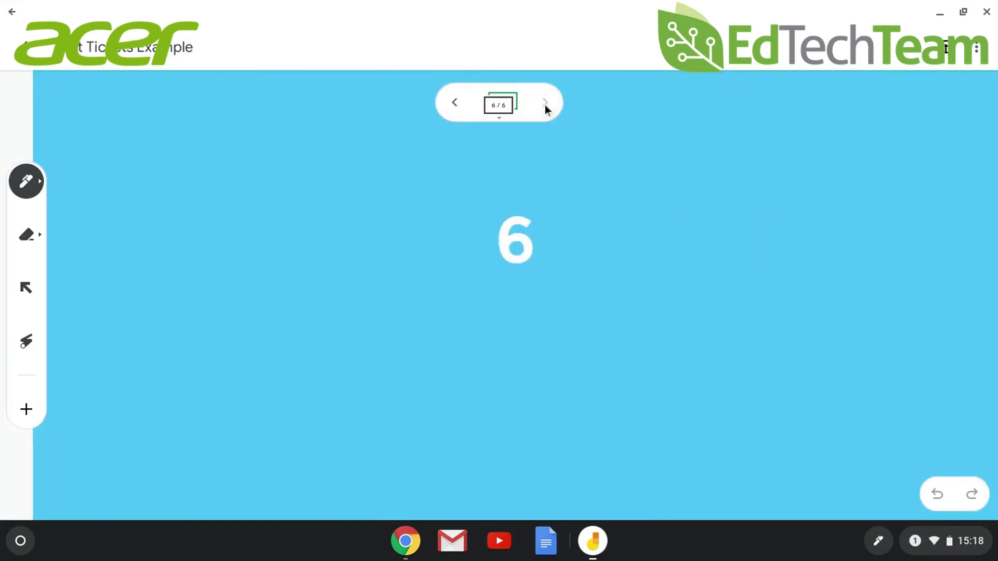
# Check the Open on Jamboard option, then open the jam's more actions list.
pyautogui.click(946, 48)
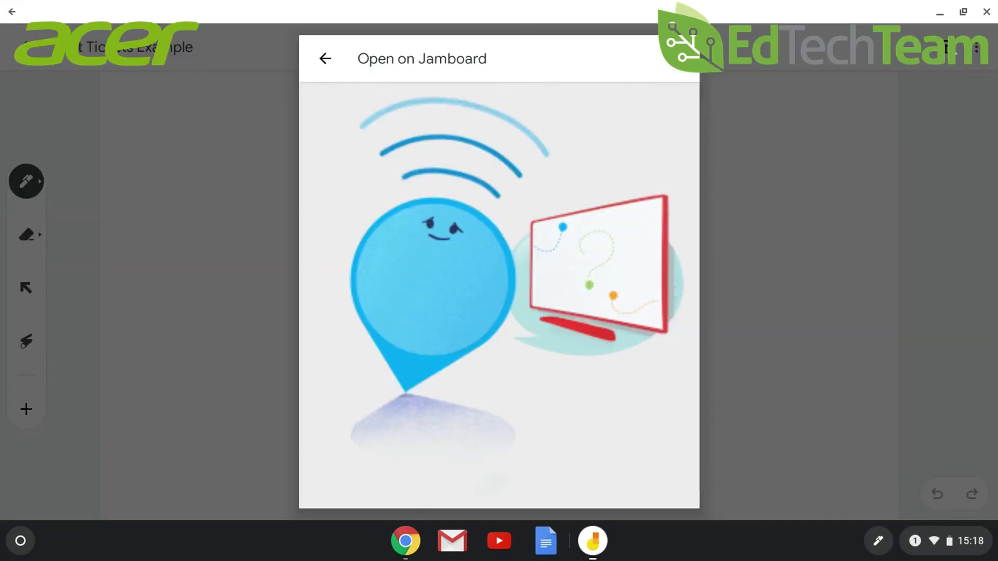
pyautogui.click(324, 58)
pyautogui.click(976, 48)
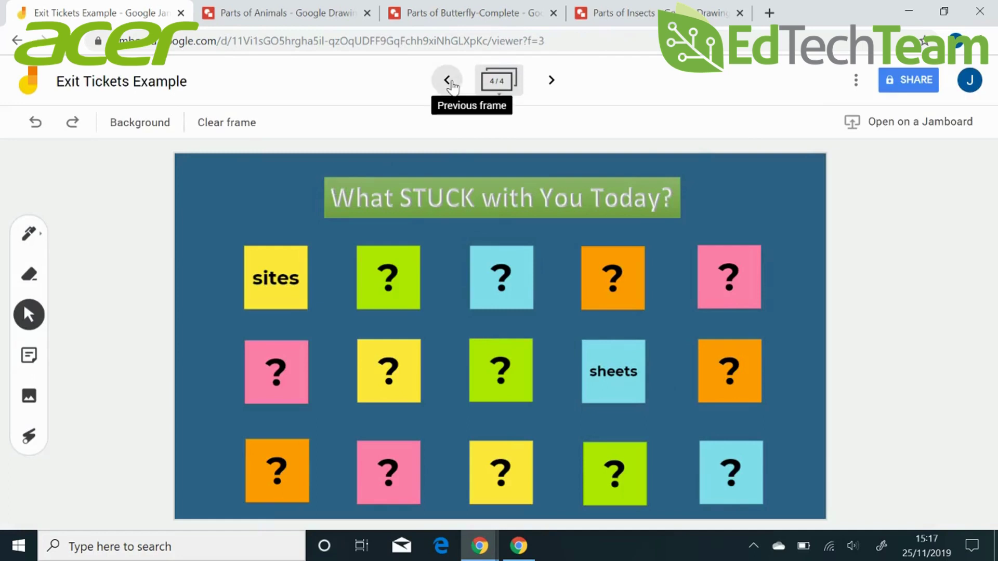
# Return to the Star and Wish frame and add a blue 'almost done' sticky note.
pyautogui.click(447, 80)
pyautogui.click(447, 80)
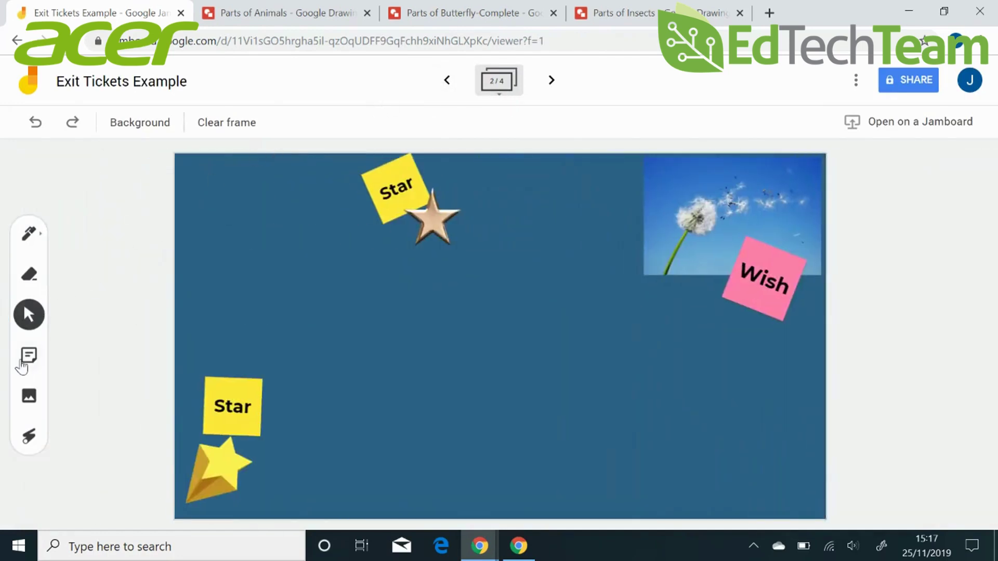
pyautogui.click(28, 355)
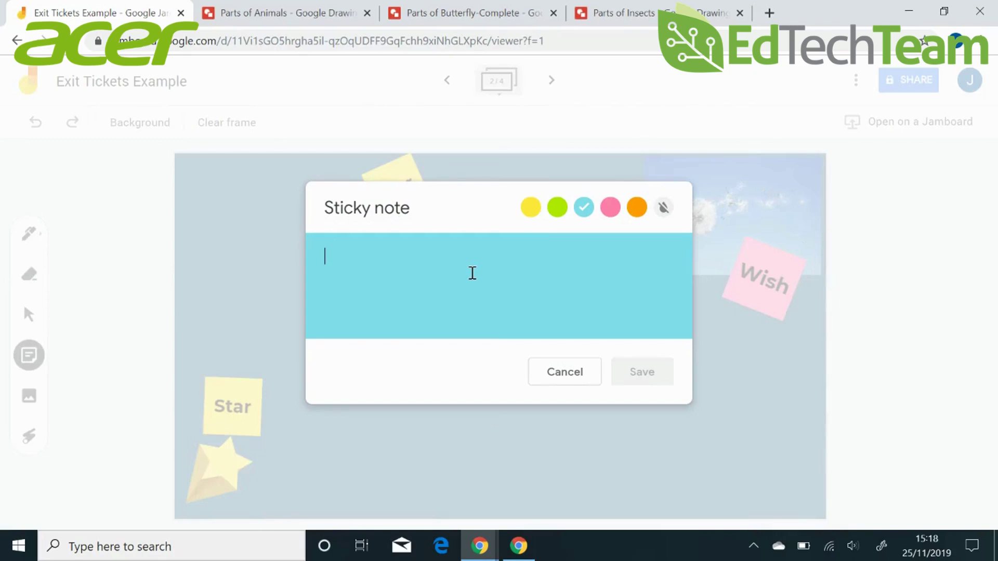
pyautogui.write('almost done')
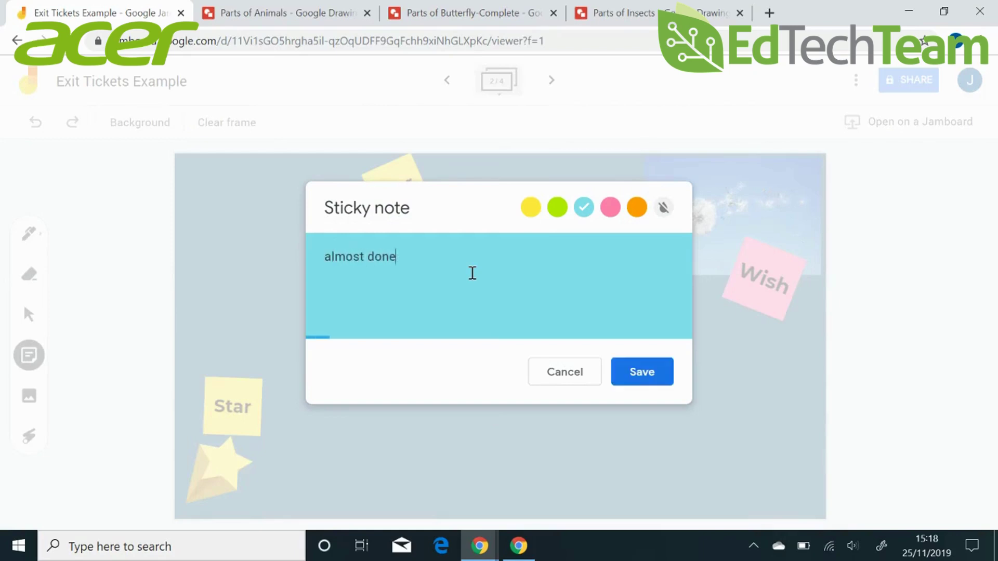
pyautogui.click(658, 375)
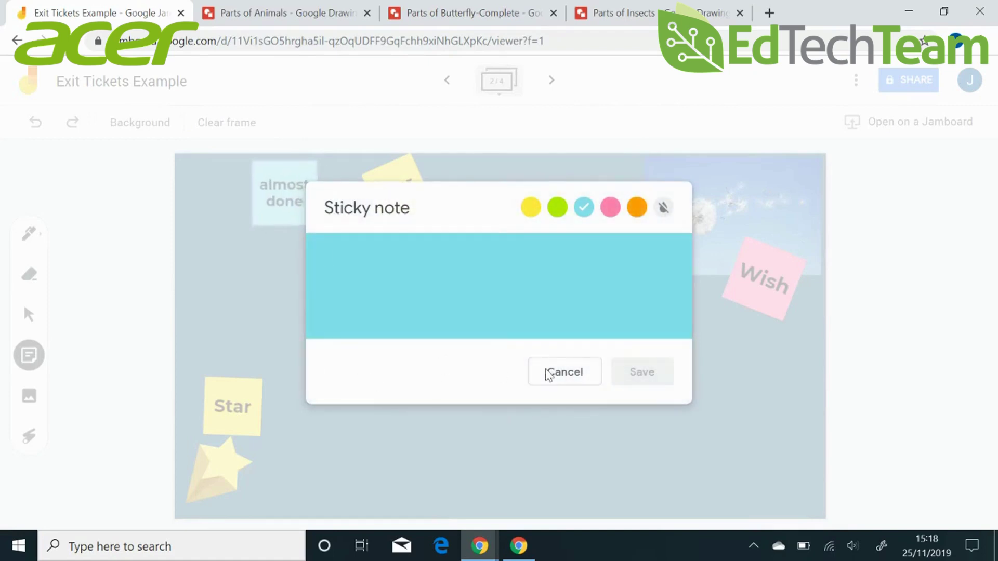
pyautogui.click(557, 373)
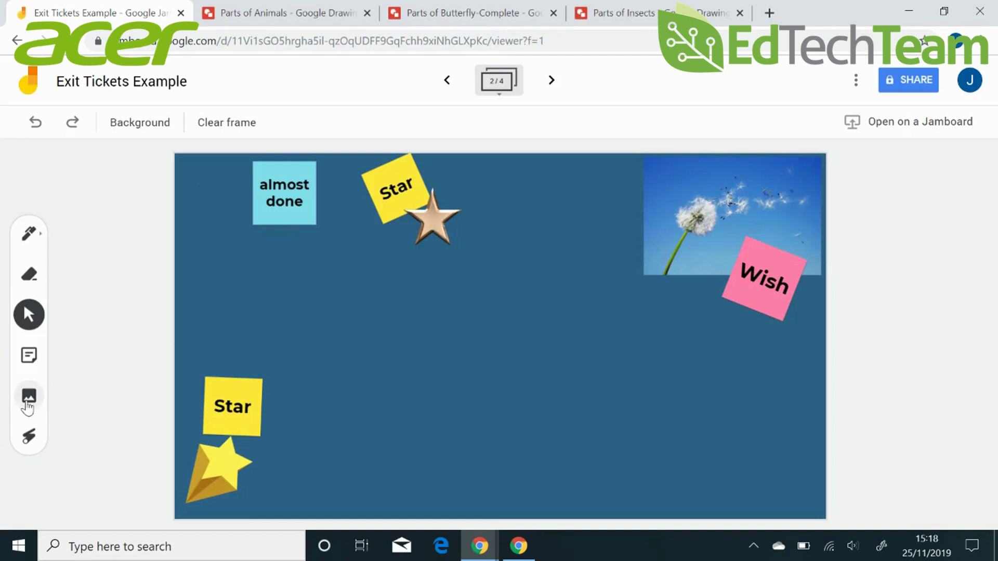
# Insert a circled check mark from a Google Image Search for 'checkmark' onto frame 2.
pyautogui.click(28, 400)
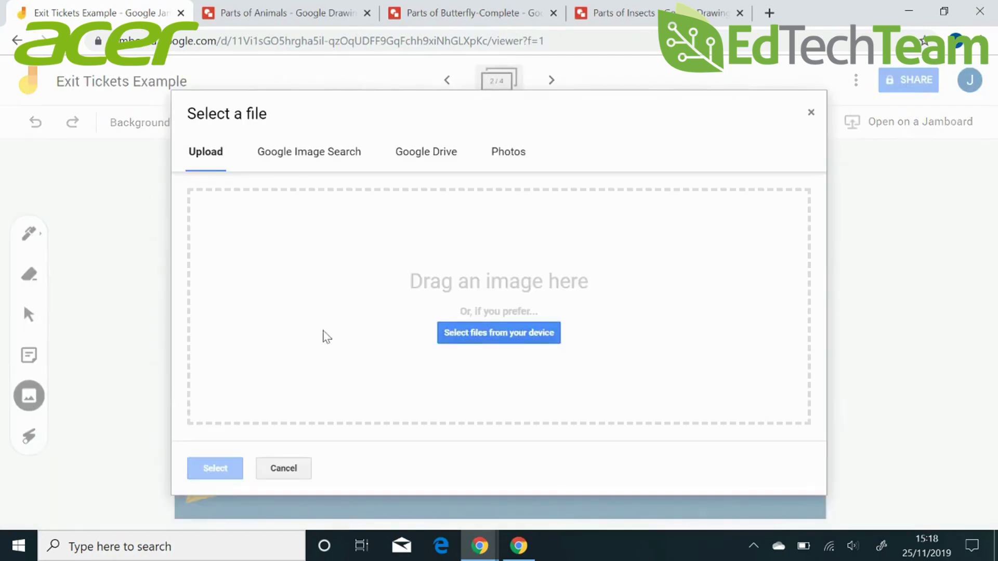
pyautogui.click(309, 154)
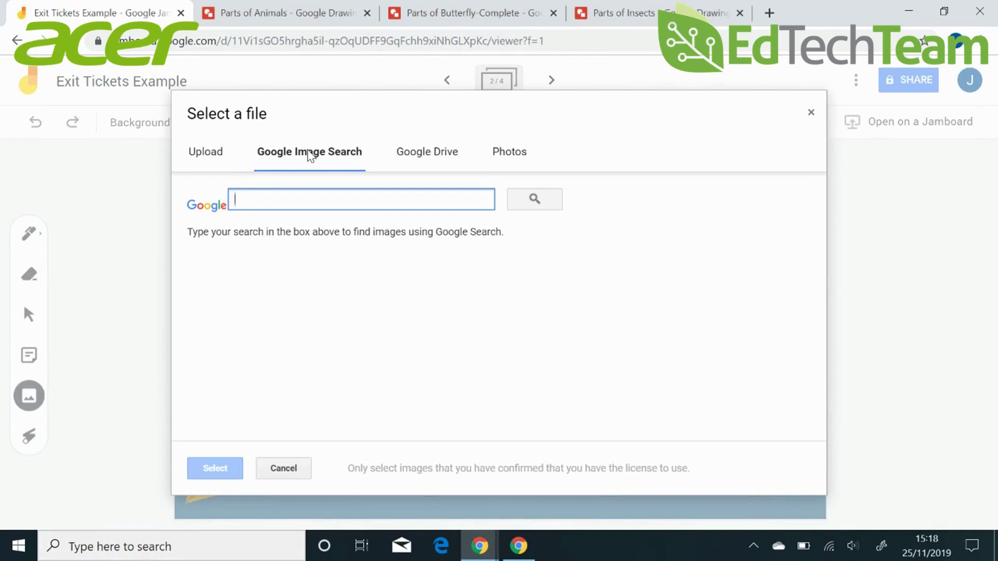
pyautogui.write('checkmark')
pyautogui.press('Return')
pyautogui.click(240, 329)
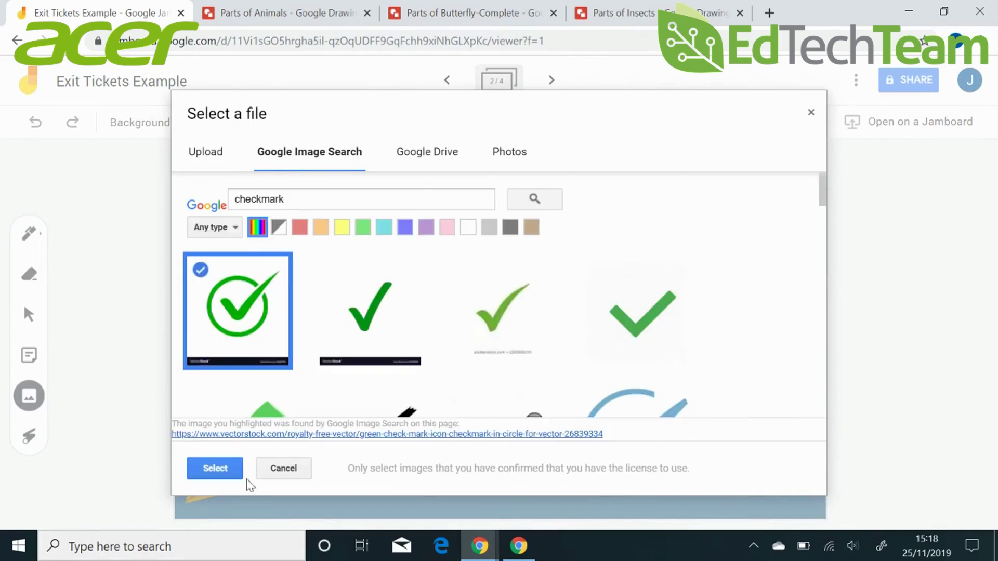
pyautogui.scroll(-3, 351, 368)
pyautogui.scroll(-2, 364, 353)
pyautogui.scroll(1, 617, 239)
pyautogui.doubleClick(618, 200)
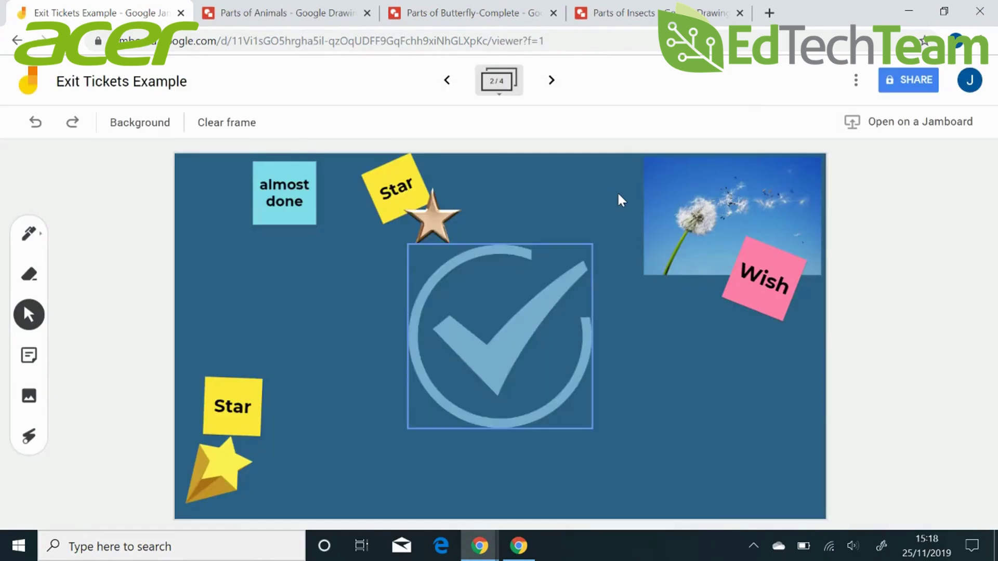
# On the Thinking About My Progress frame, write 'I enjoyed' in teal marker in the Glow box.
pyautogui.click(551, 81)
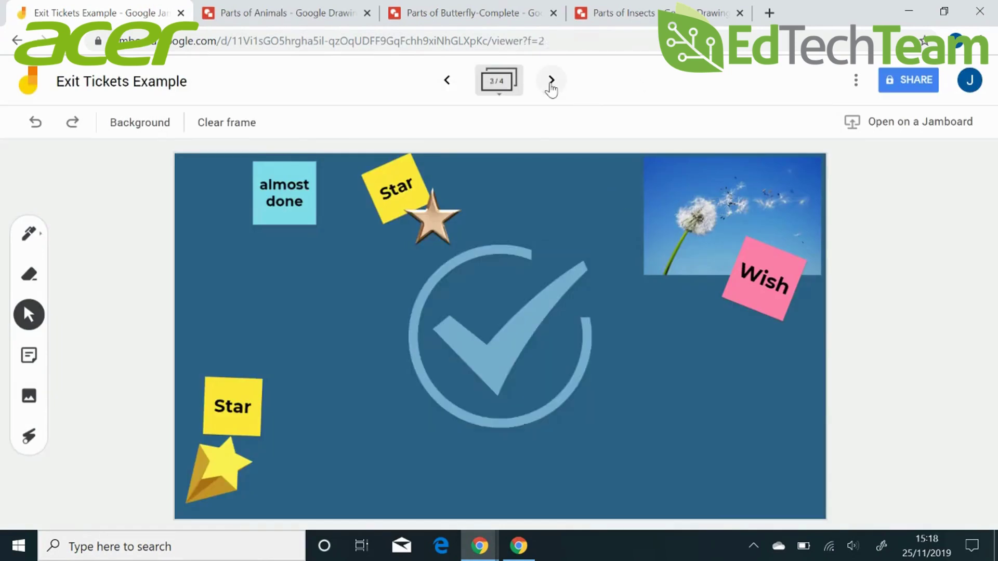
pyautogui.click(29, 233)
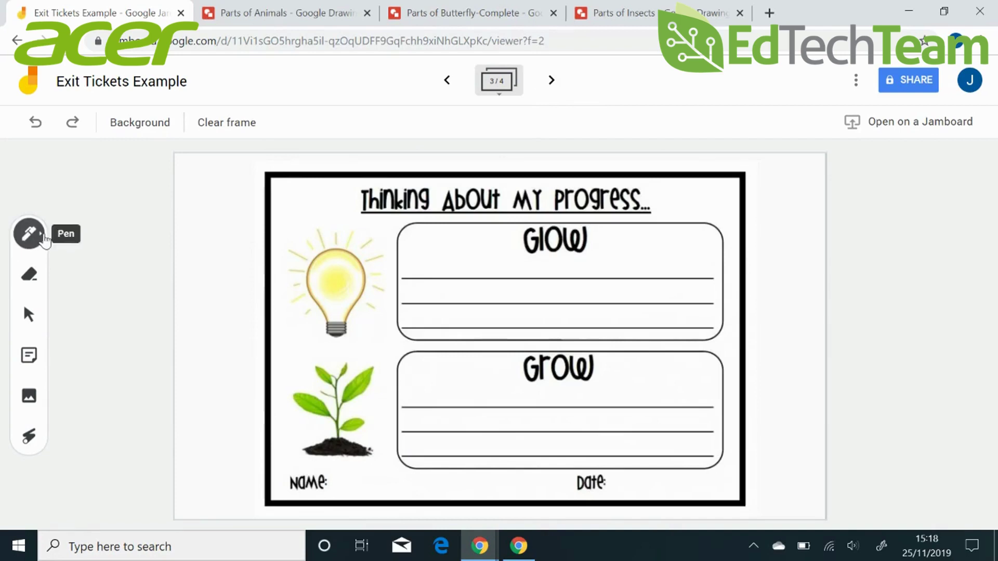
pyautogui.click(44, 238)
pyautogui.click(110, 234)
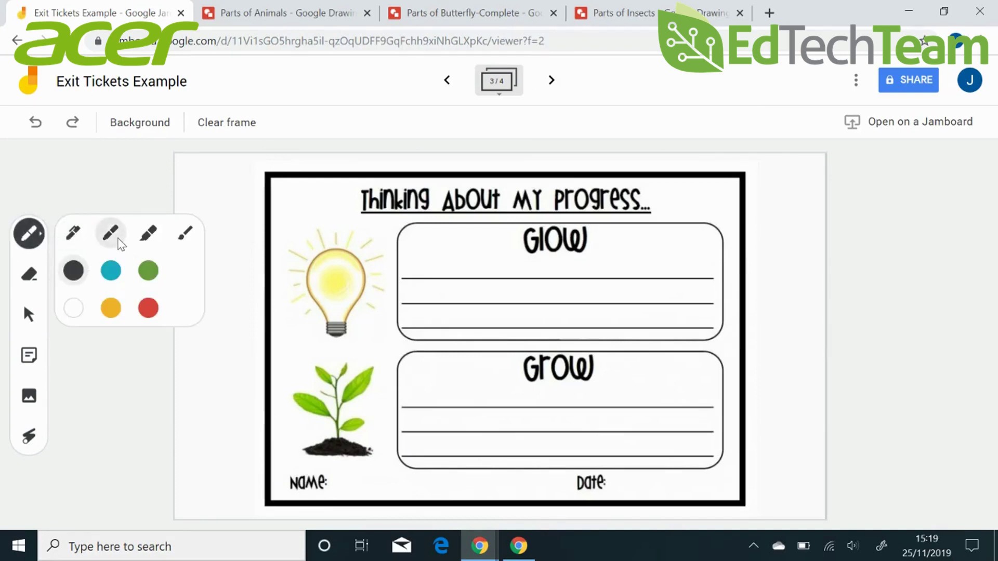
pyautogui.click(112, 275)
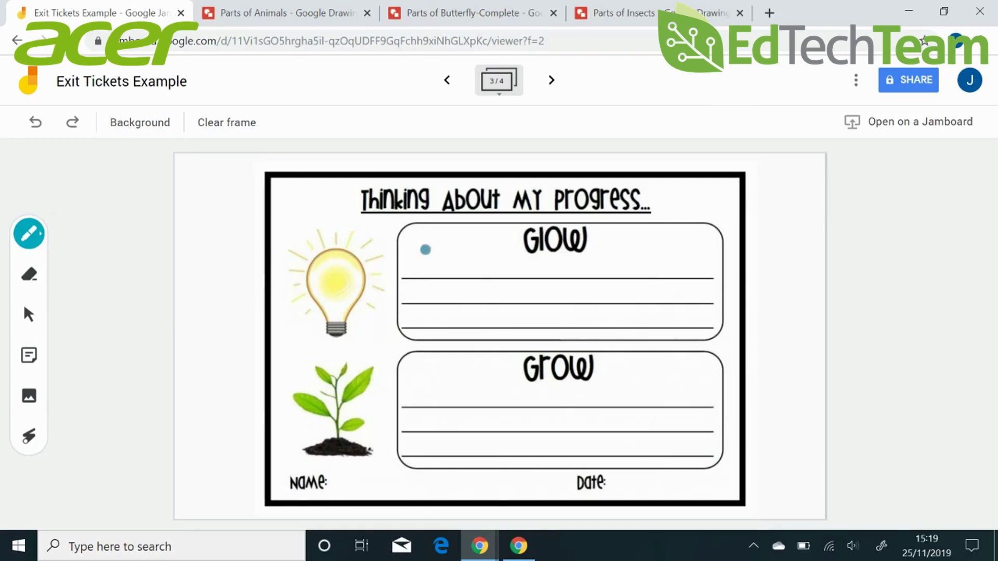
pyautogui.moveTo(423, 250)
pyautogui.mouseDown()
pyautogui.moveTo(415, 275)
pyautogui.moveTo(439, 274)
pyautogui.moveTo(438, 249)
pyautogui.moveTo(524, 276)
pyautogui.moveTo(505, 289)
pyautogui.mouseUp()
pyautogui.moveTo(531, 253)
pyautogui.mouseDown()
pyautogui.moveTo(537, 270)
pyautogui.moveTo(551, 264)
pyautogui.moveTo(563, 277)
pyautogui.moveTo(560, 300)
pyautogui.mouseUp()
pyautogui.moveTo(576, 262); pyautogui.dragTo(635, 275)
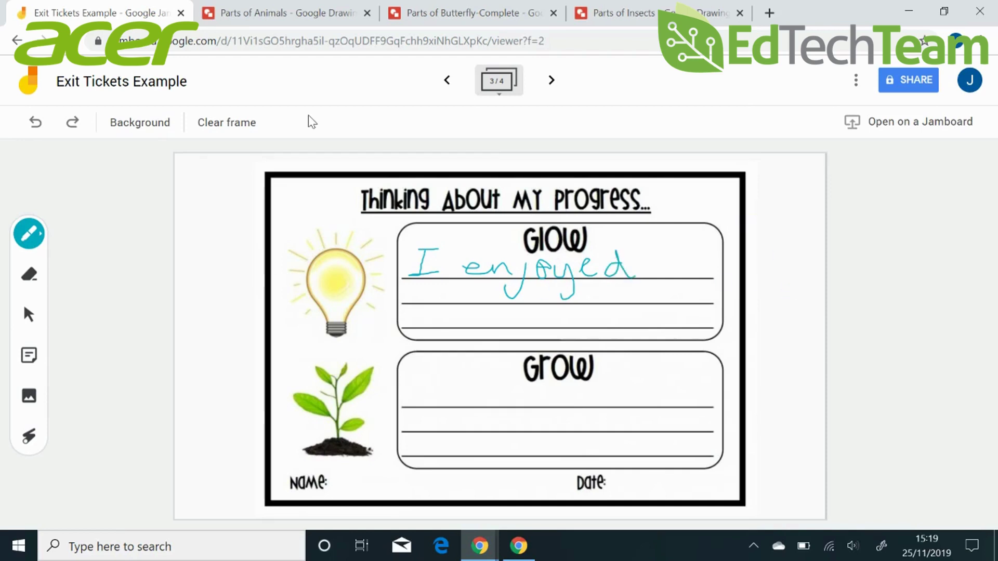
# Create a new Google Drawing, upload Insect_anatomy_diagram.svg, then enlarge and centre it.
pyautogui.click(768, 12)
pyautogui.write('dr')
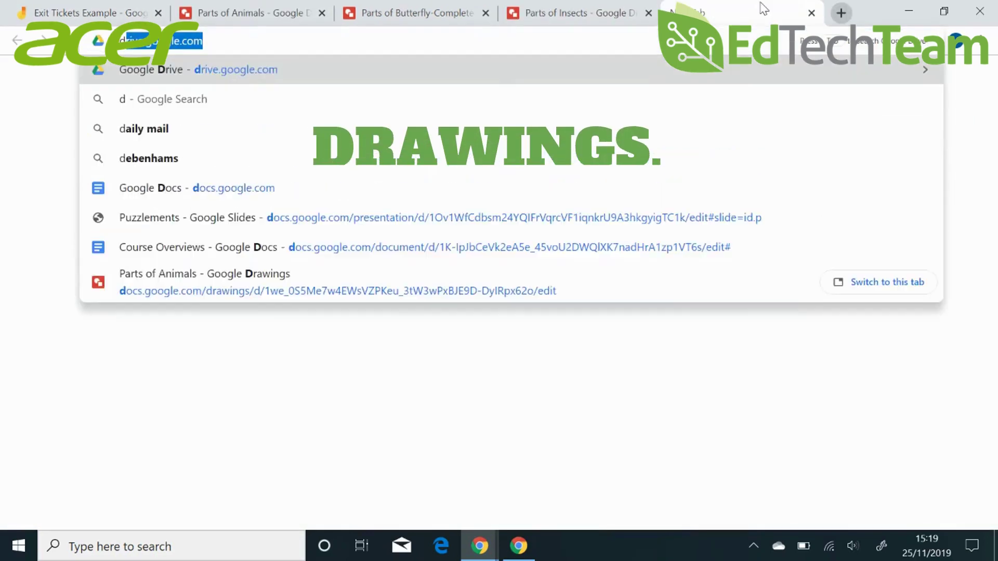
pyautogui.write('awing')
pyautogui.press('Return')
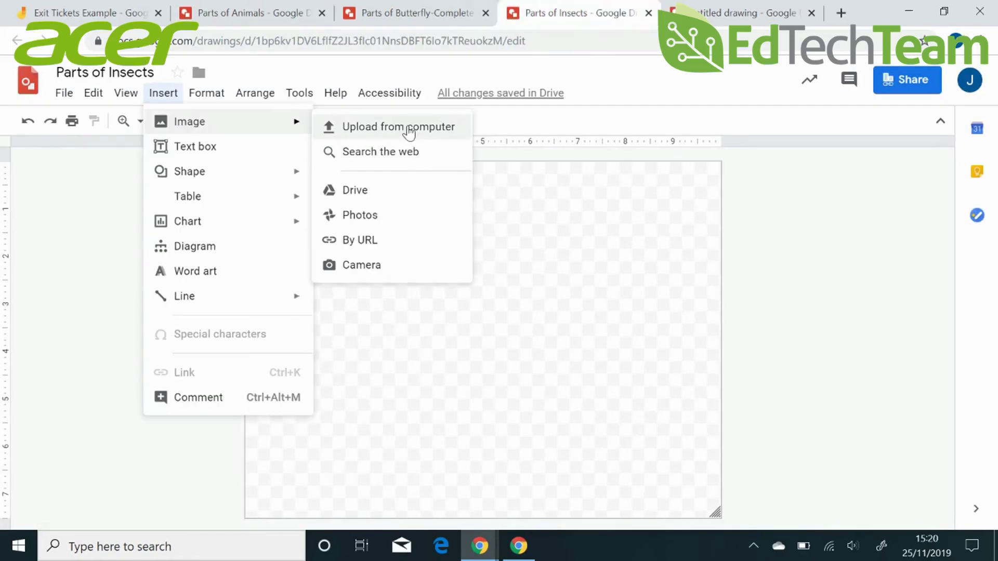
pyautogui.click(409, 128)
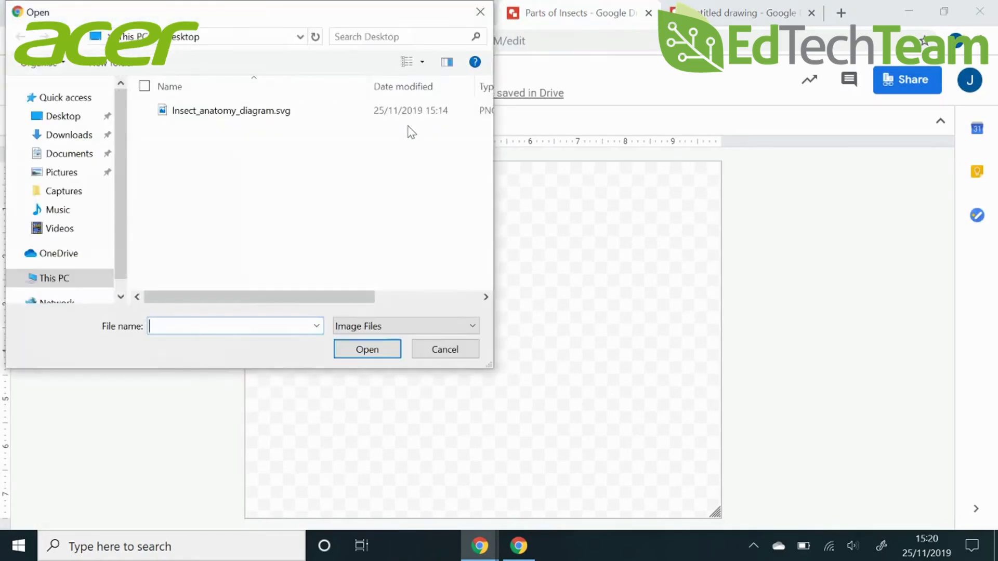
pyautogui.doubleClick(253, 111)
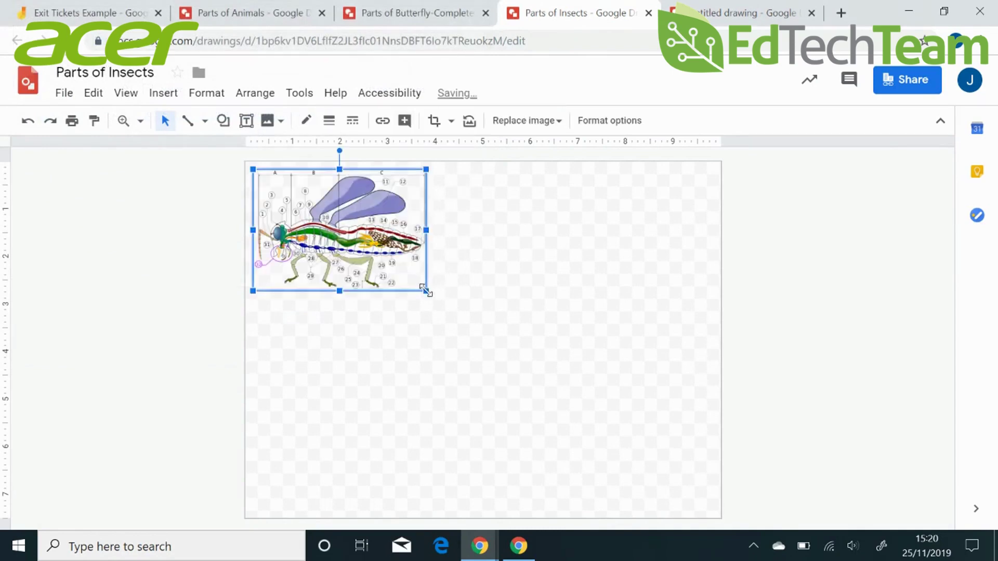
pyautogui.moveTo(427, 291); pyautogui.dragTo(665, 474)
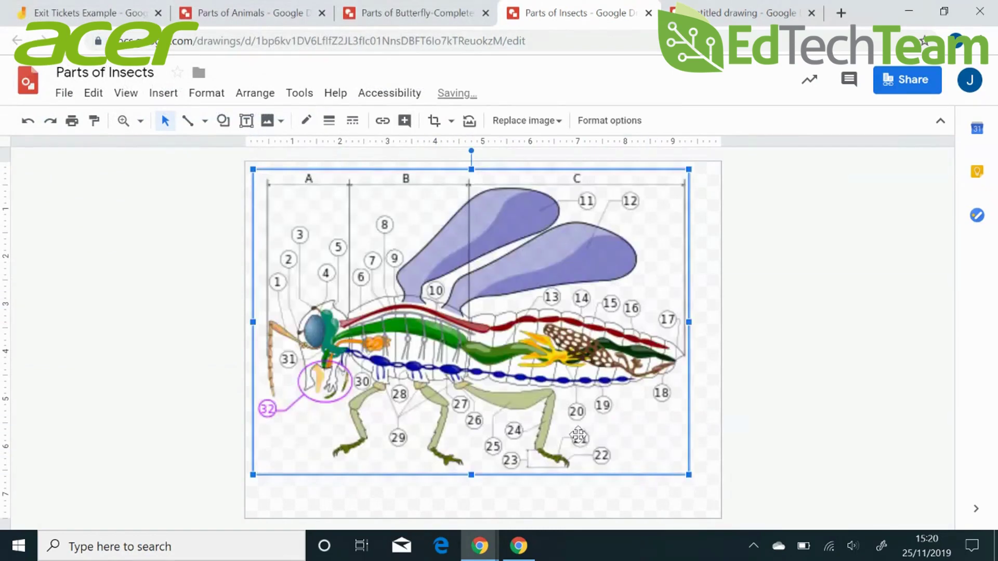
pyautogui.moveTo(603, 452); pyautogui.dragTo(626, 470)
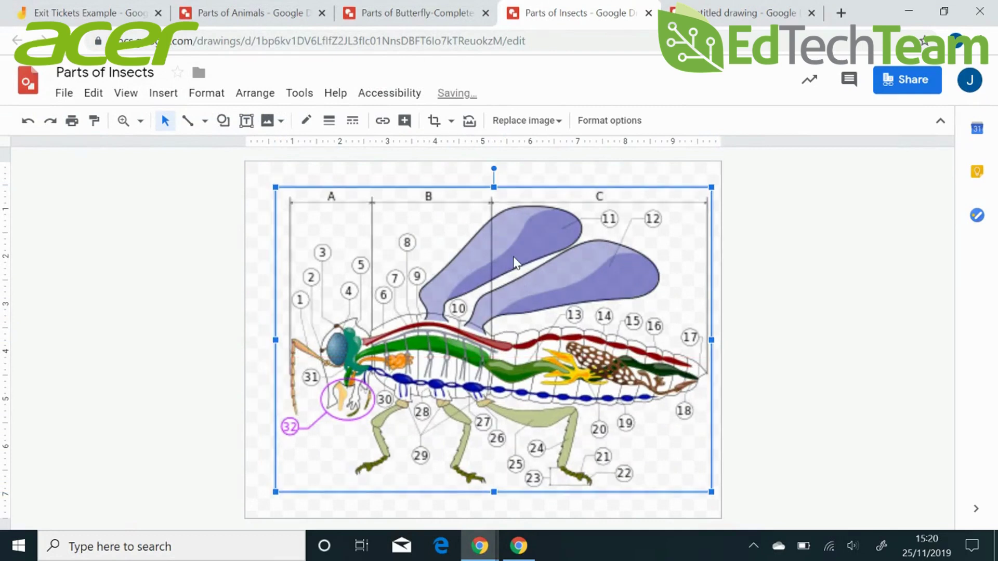
# Draw a text box across the diagram's top reading HEAD, THORAX and ABDOMEN.
pyautogui.click(246, 125)
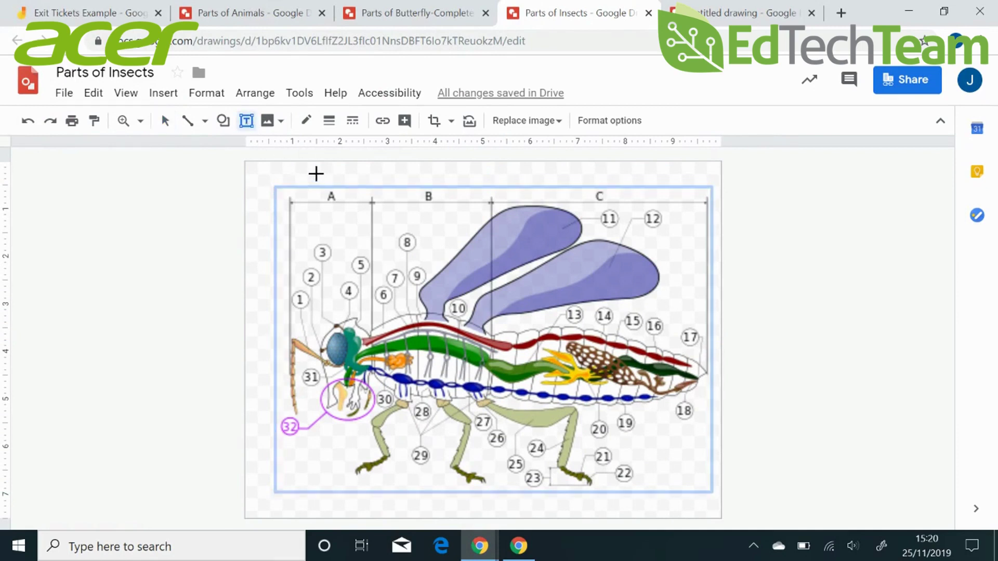
pyautogui.click(316, 174)
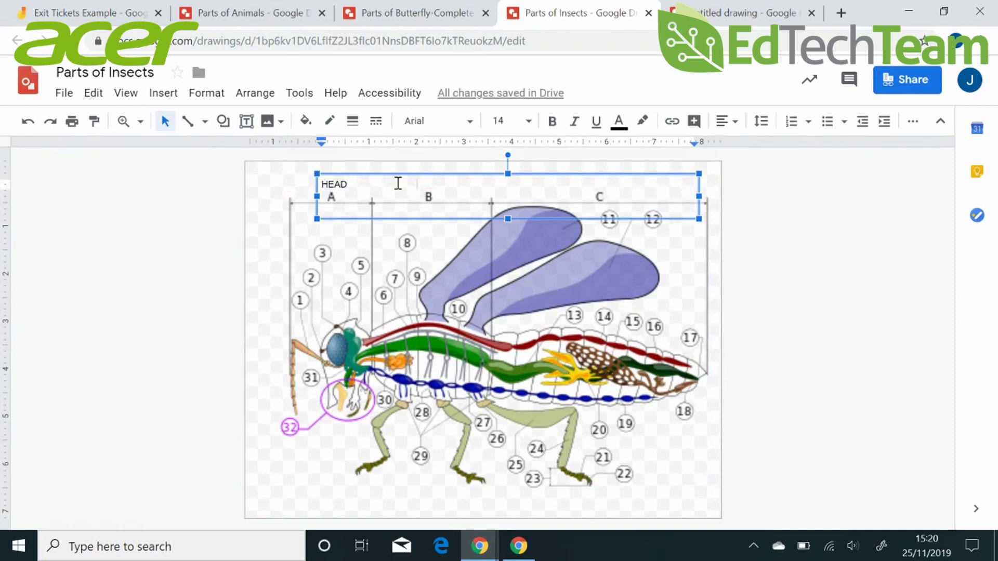
pyautogui.write('THORAX')
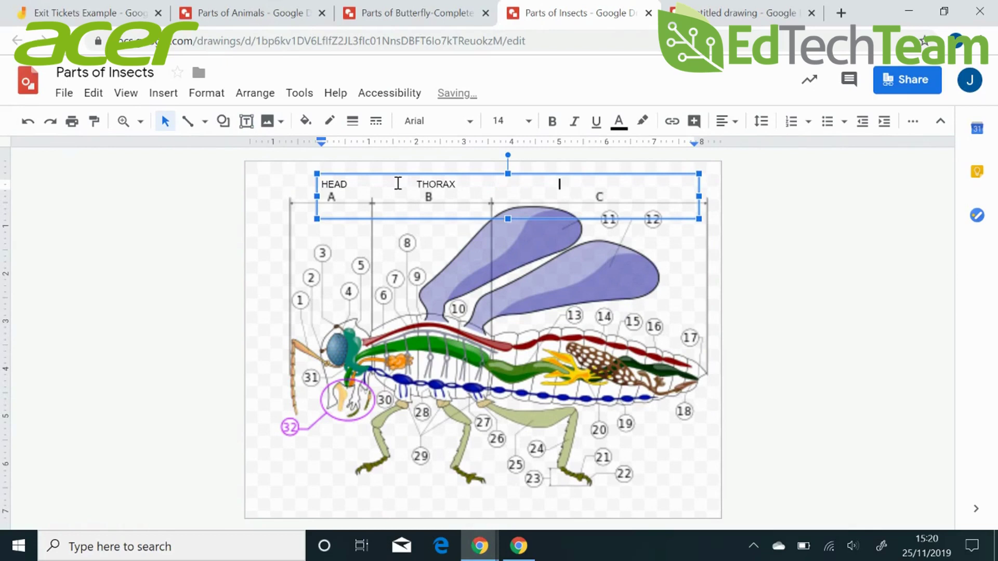
pyautogui.write('MEN')
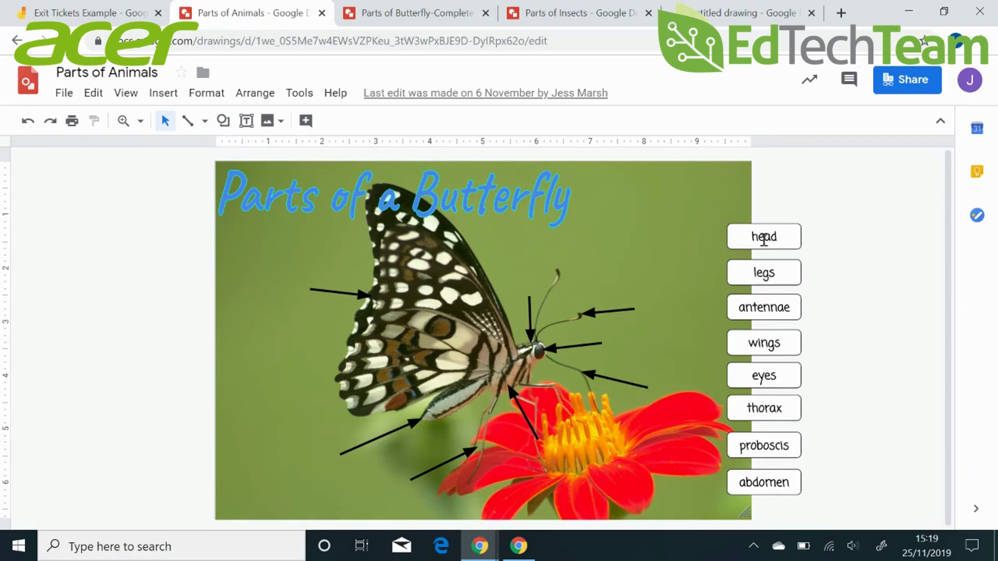
# Move the head label onto the butterfly photo, then create a Blank Quiz in Google Forms.
pyautogui.click(764, 238)
pyautogui.moveTo(738, 230); pyautogui.dragTo(558, 237)
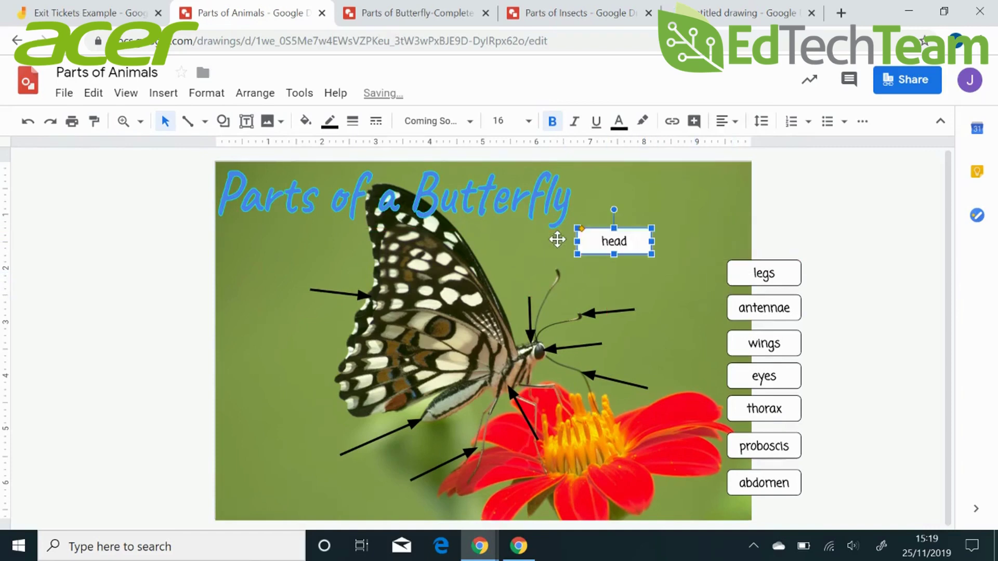
pyautogui.click(431, 11)
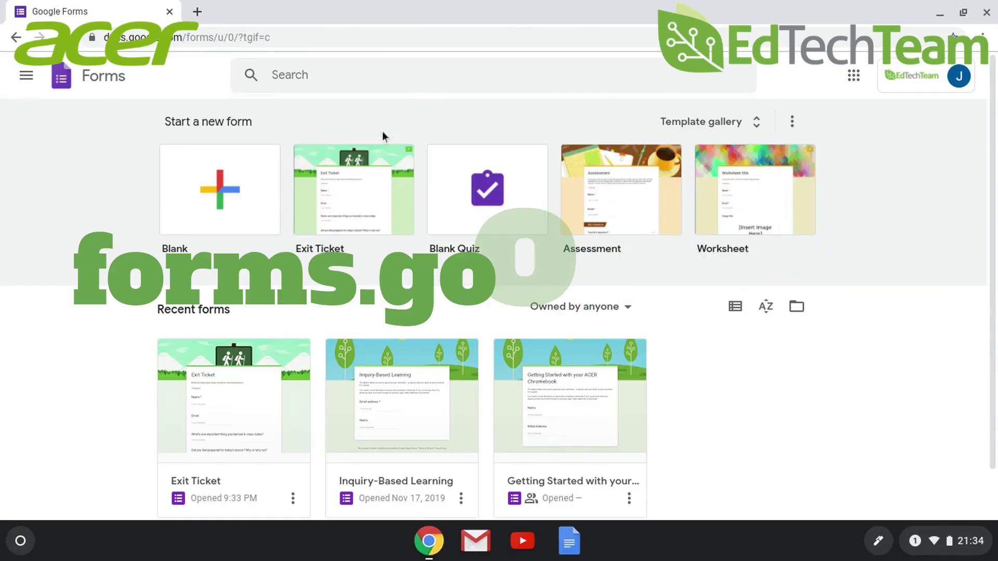
pyautogui.click(523, 205)
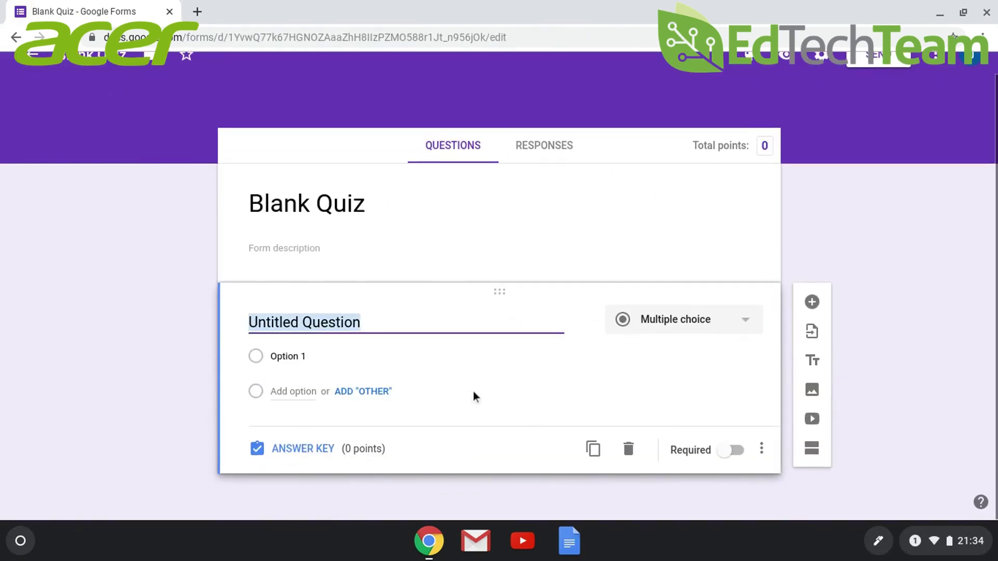
# Title the question 'What are the main parts of an insect?' and make it Checkboxes.
pyautogui.write('What ')
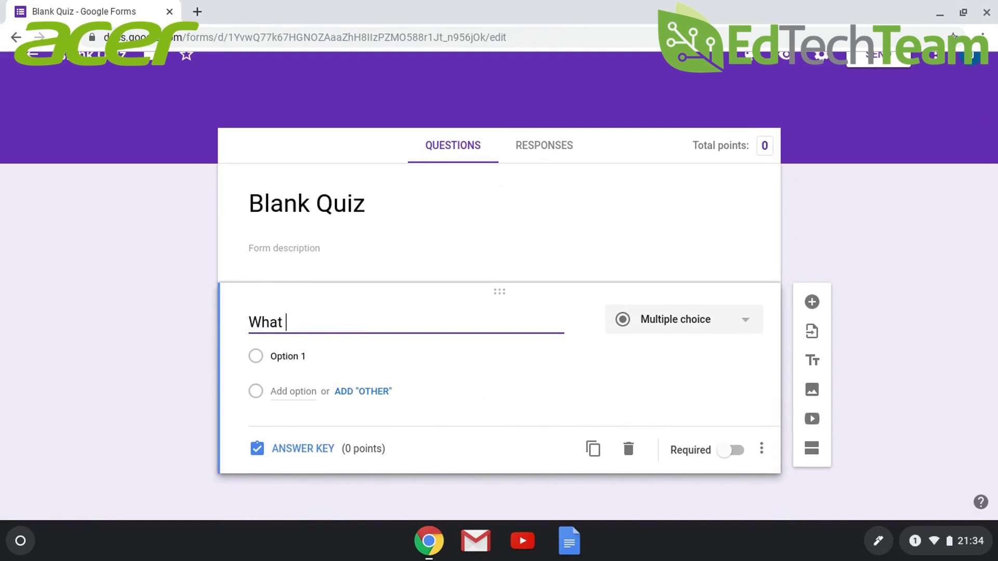
pyautogui.write('are')
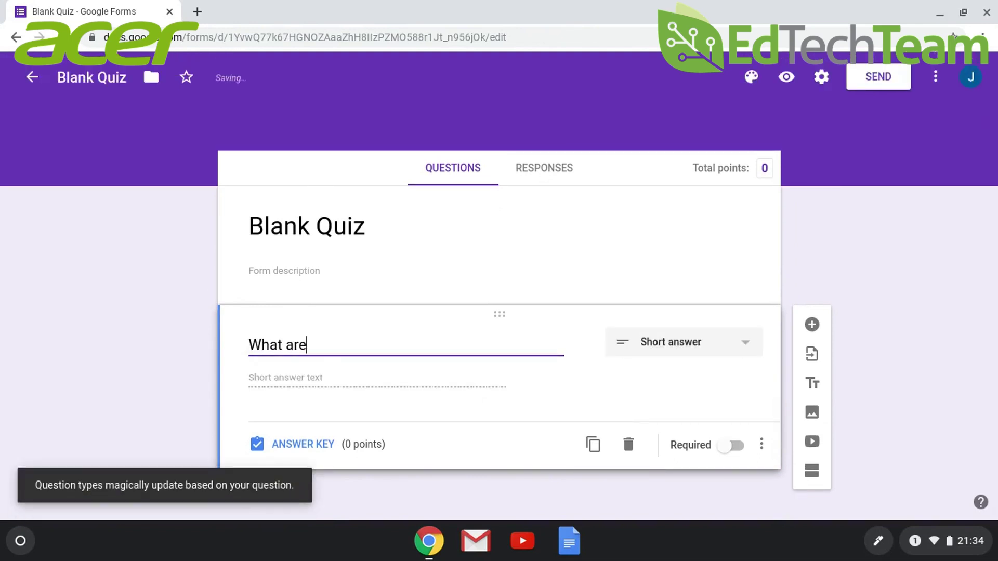
pyautogui.write('the')
pyautogui.press('BackSpace')
pyautogui.press('BackSpace')
pyautogui.write('main parts ')
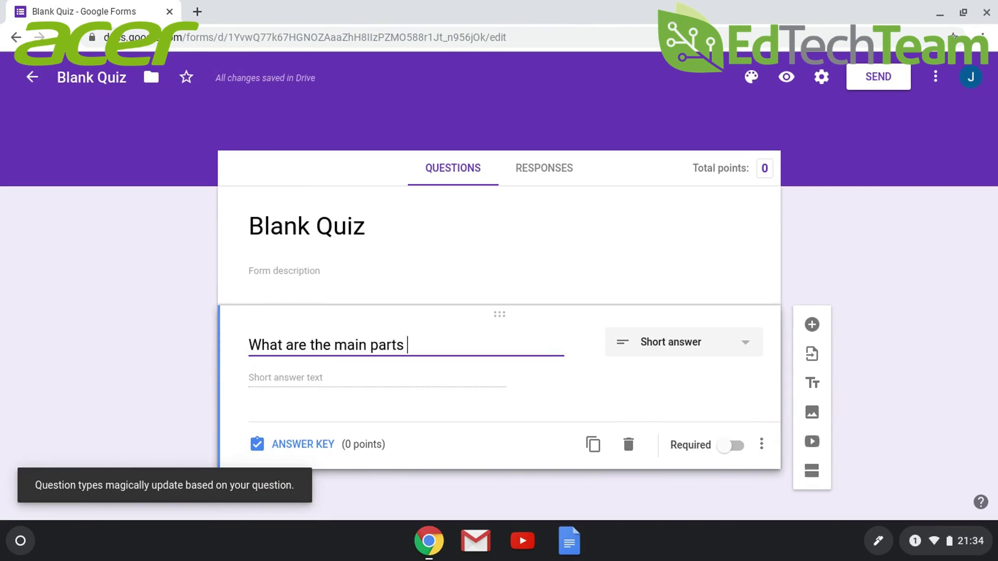
pyautogui.write('of an insect?')
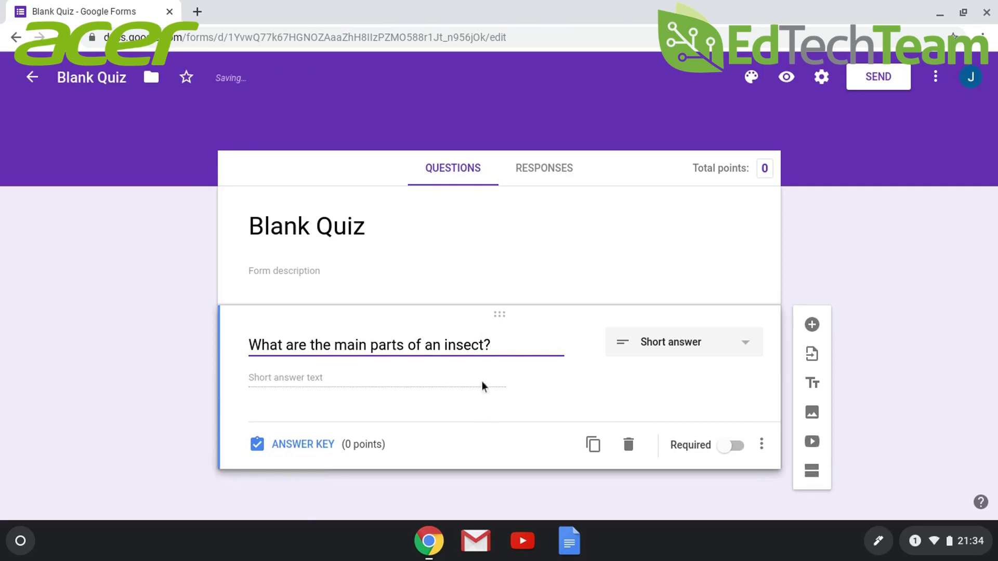
pyautogui.click(681, 345)
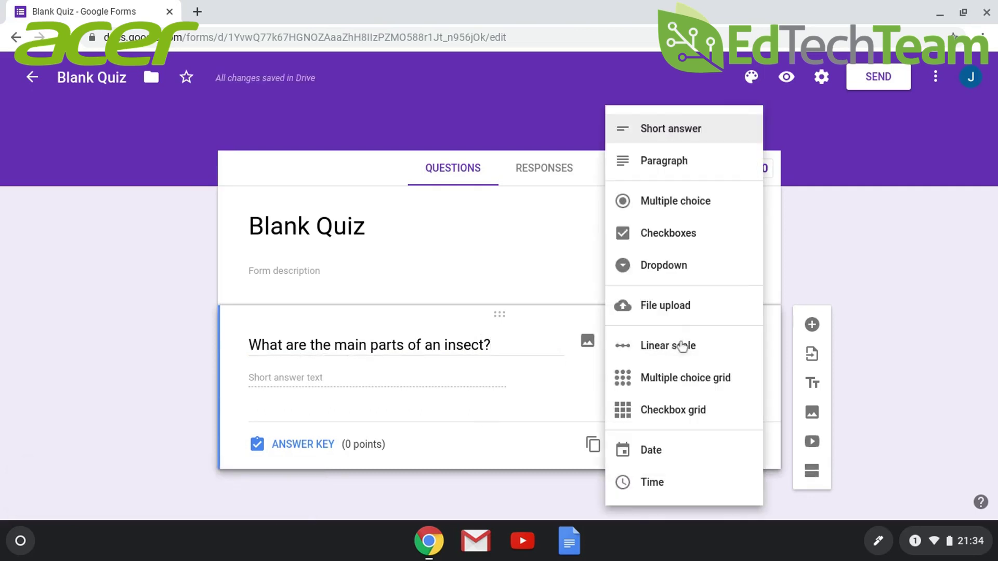
pyautogui.click(673, 243)
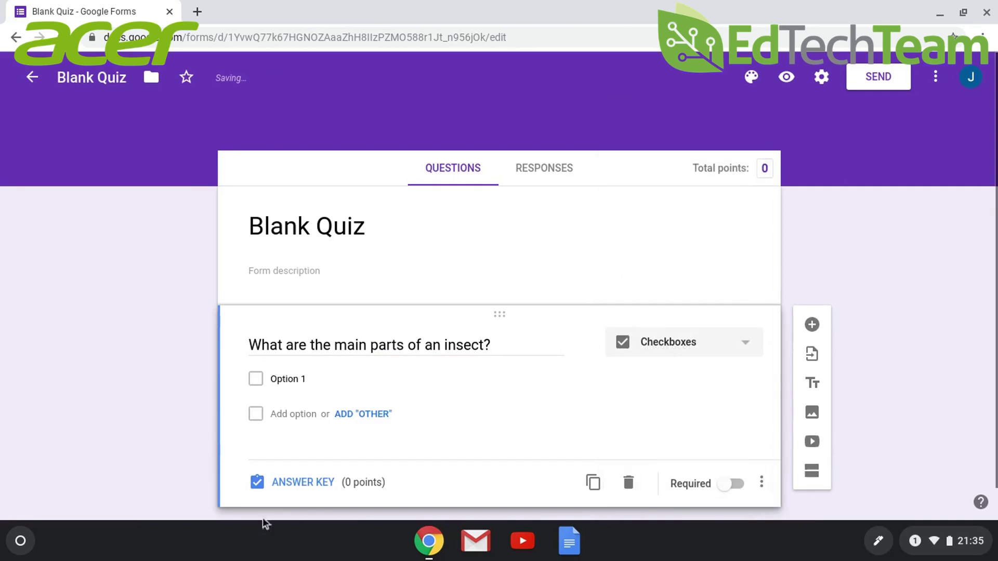
# Add the answer options body, legs, head, thorax and abdomen.
pyautogui.click(290, 384)
pyautogui.write('body')
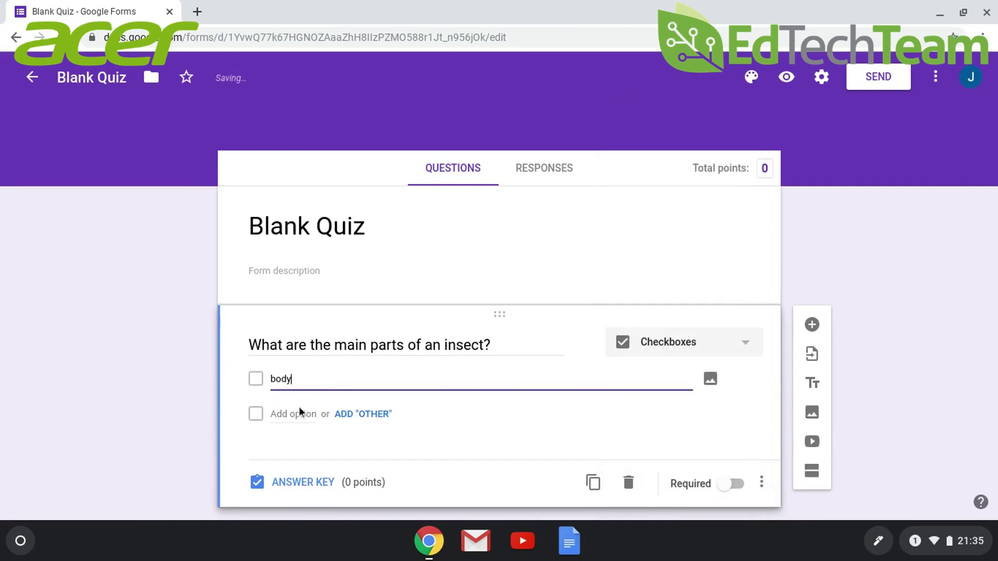
pyautogui.click(300, 412)
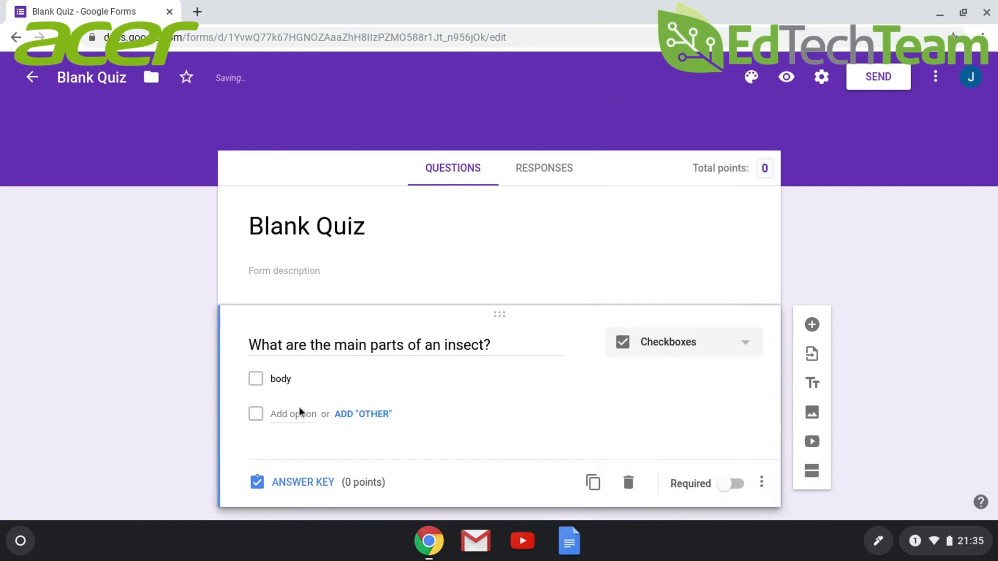
pyautogui.click(292, 415)
pyautogui.write('legs')
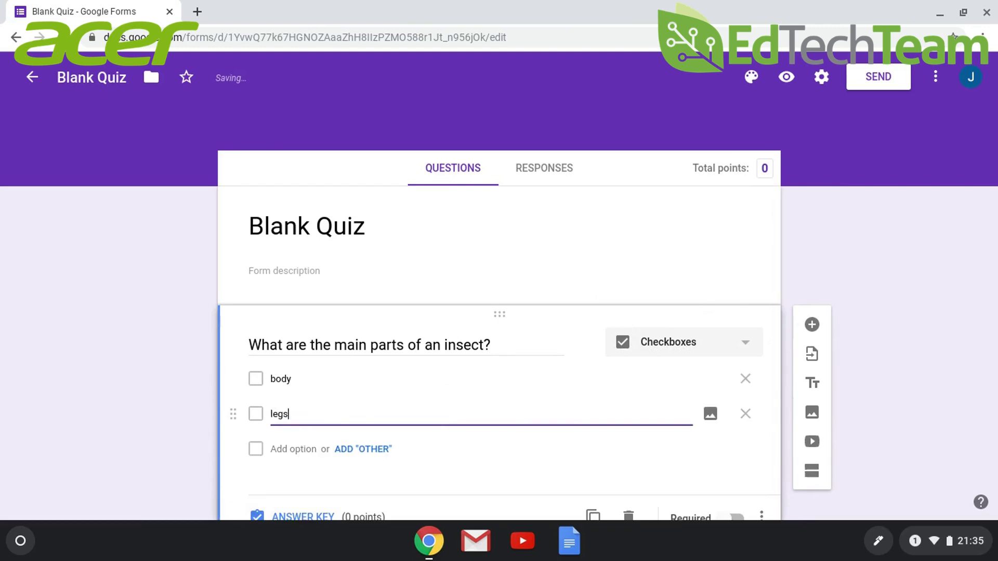
pyautogui.click(295, 450)
pyautogui.write('head')
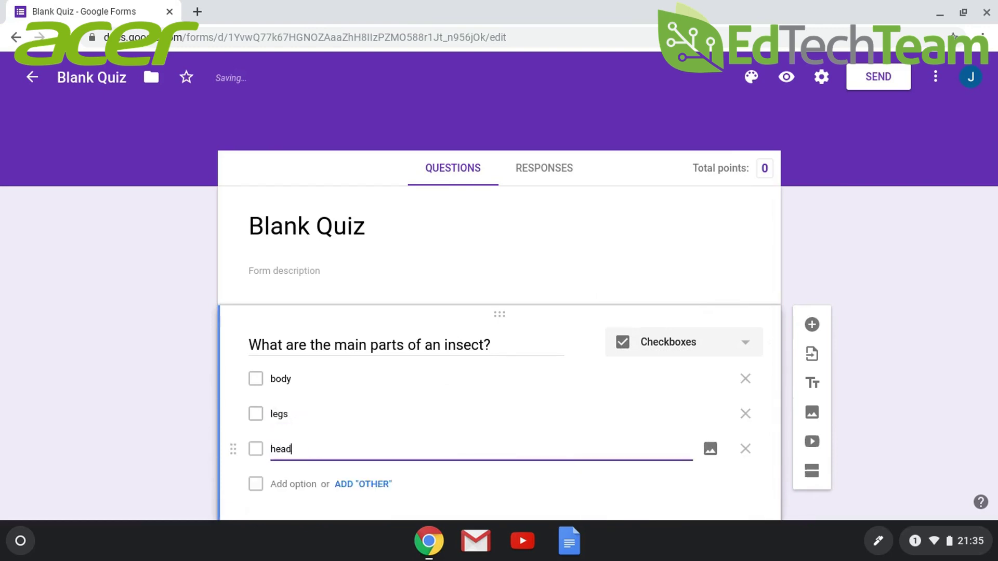
pyautogui.click(302, 483)
pyautogui.write('thora')
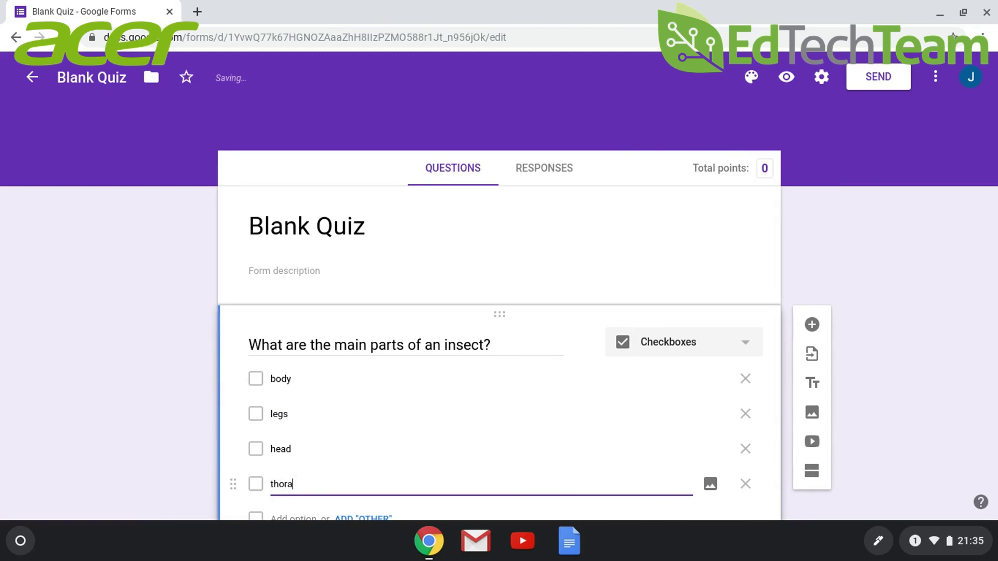
pyautogui.write('x')
pyautogui.scroll(-2, 334, 345)
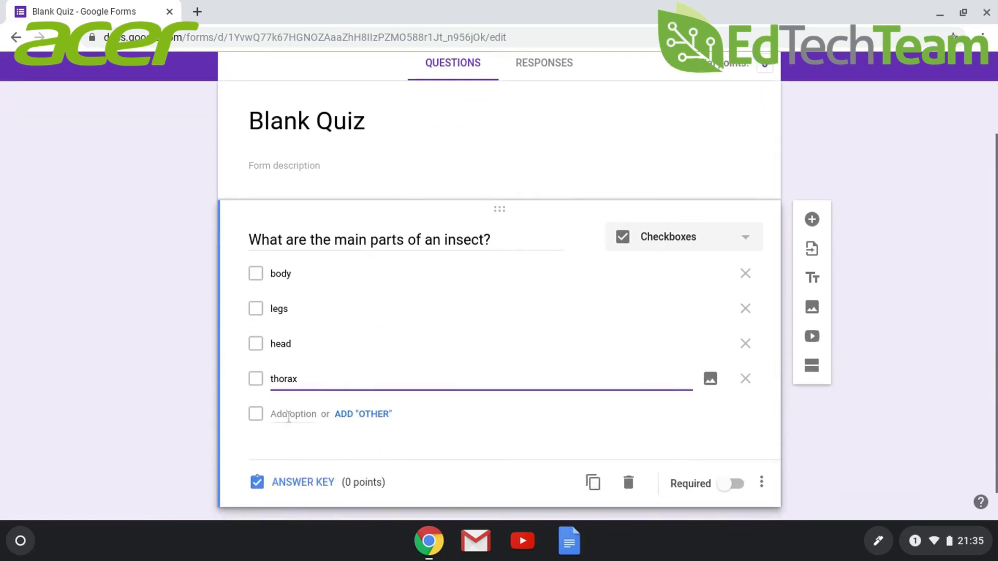
pyautogui.click(288, 415)
pyautogui.write('abdomen')
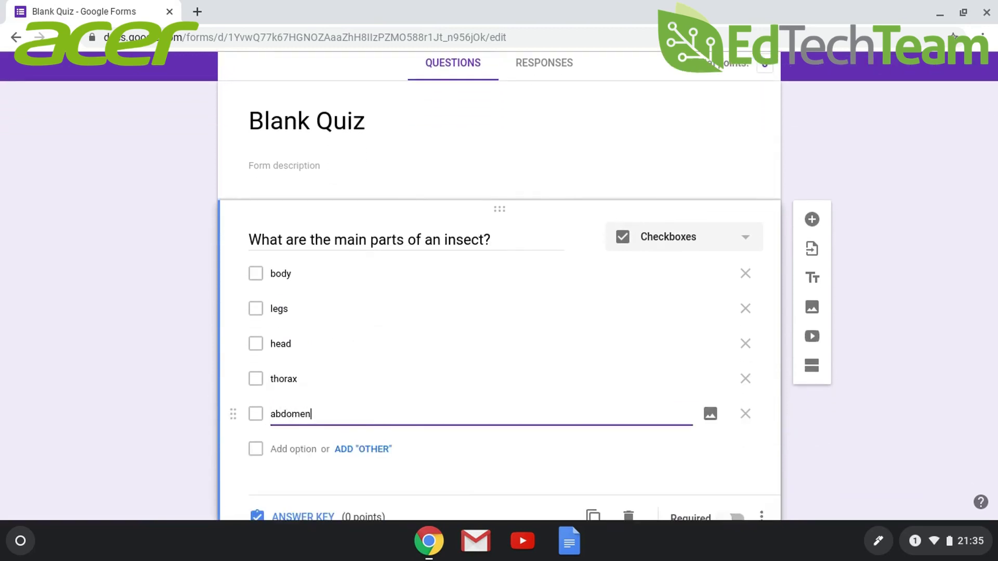
pyautogui.scroll(-1, 334, 455)
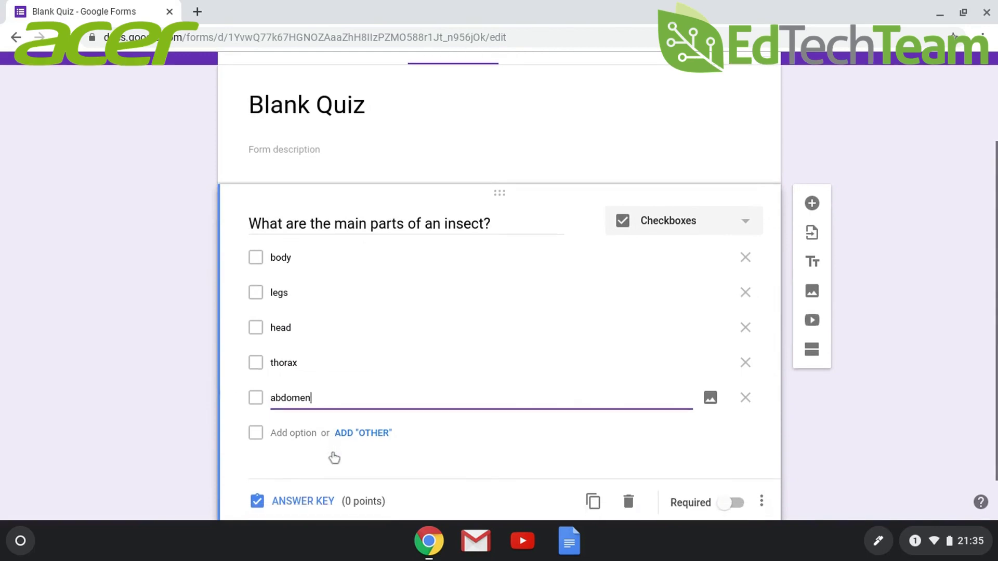
# In the answer key, give the question 3 points and mark head, thorax and abdomen correct.
pyautogui.click(303, 502)
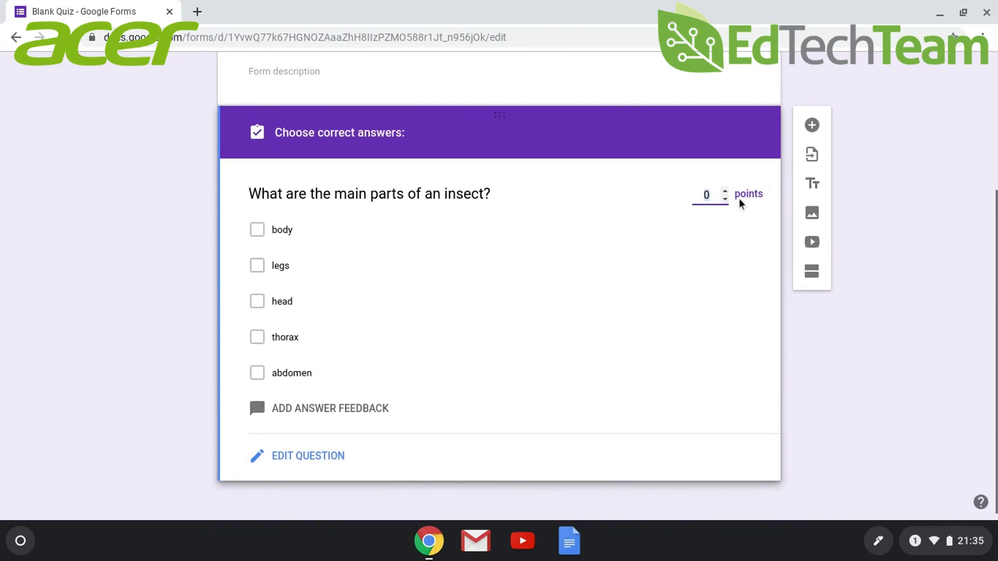
pyautogui.click(725, 190)
pyautogui.click(725, 191)
pyautogui.click(725, 191)
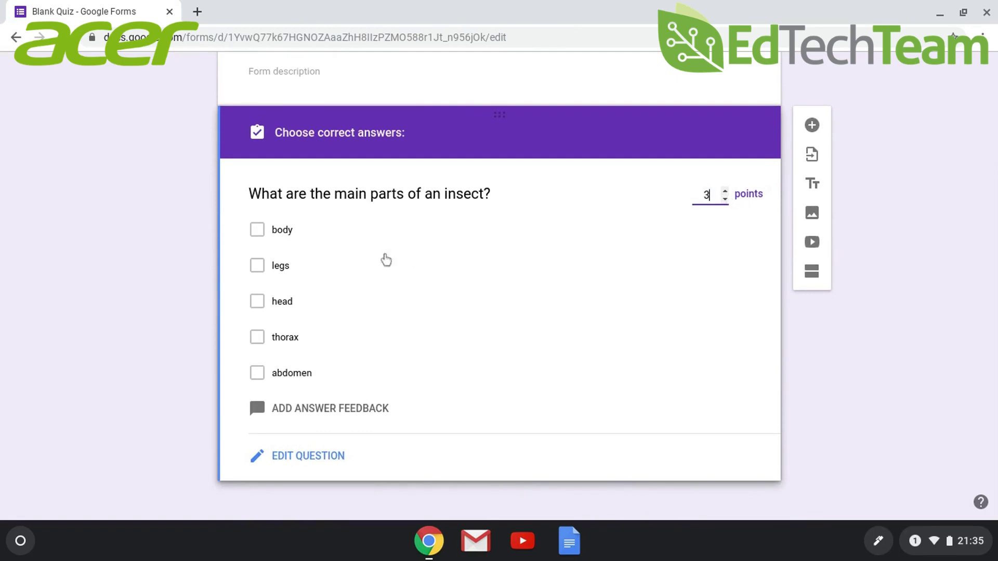
pyautogui.click(259, 302)
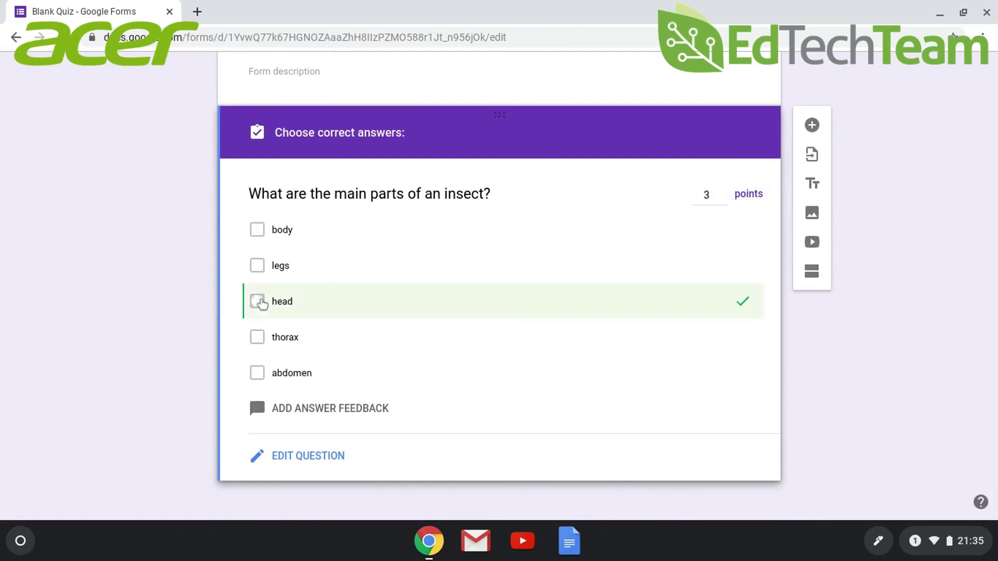
pyautogui.click(257, 338)
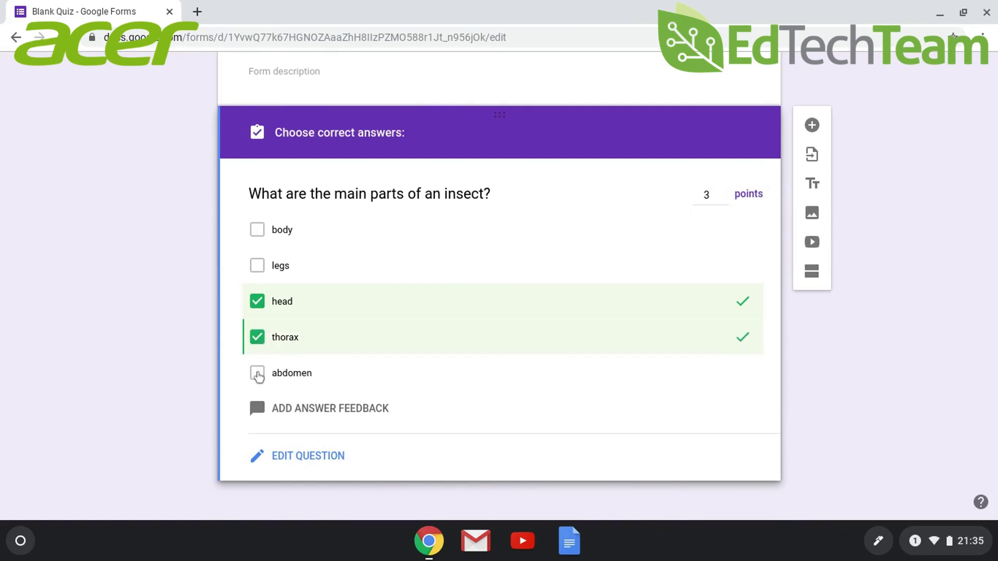
pyautogui.click(257, 374)
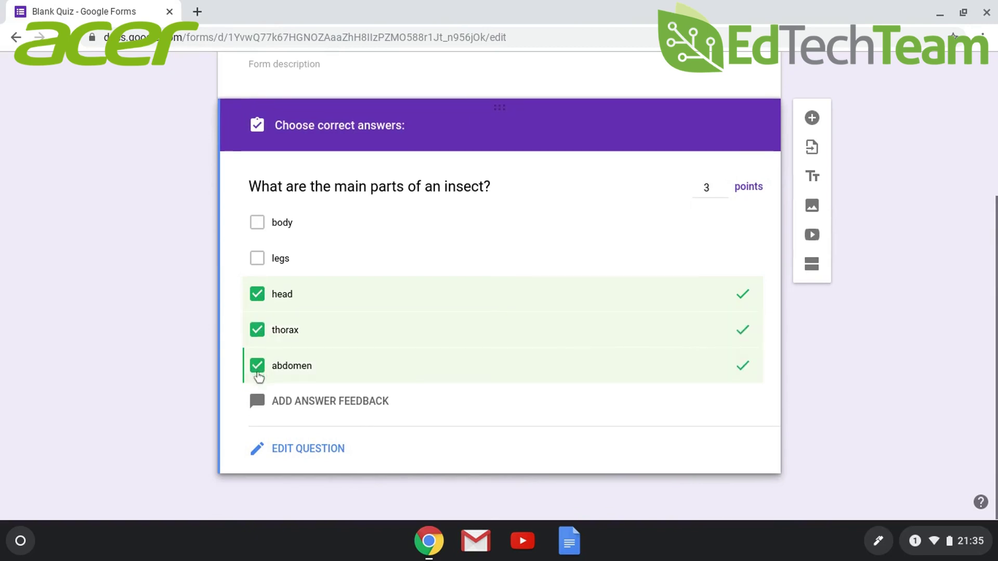
# Go back to question editing and switch on Required for the insect question.
pyautogui.click(310, 453)
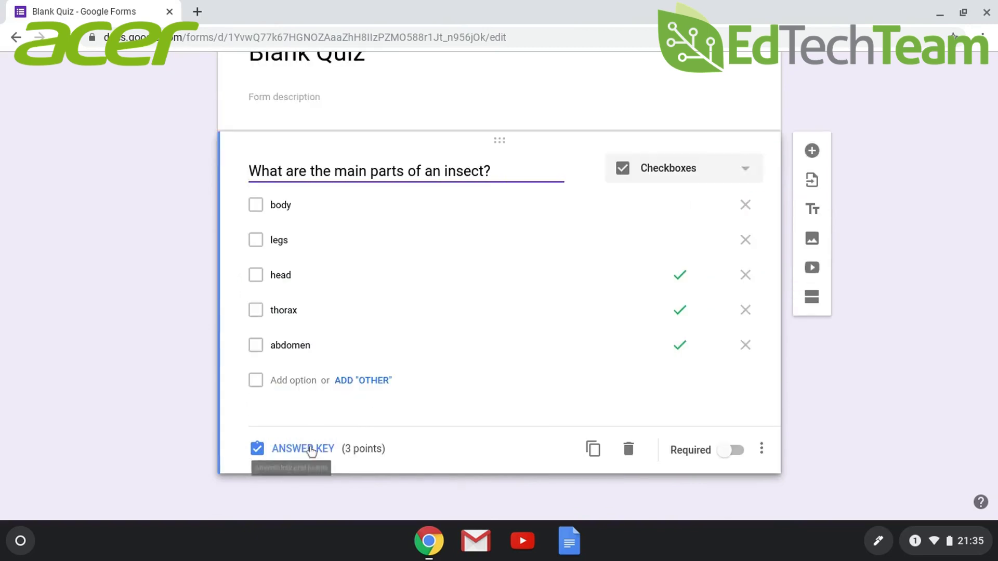
pyautogui.click(735, 451)
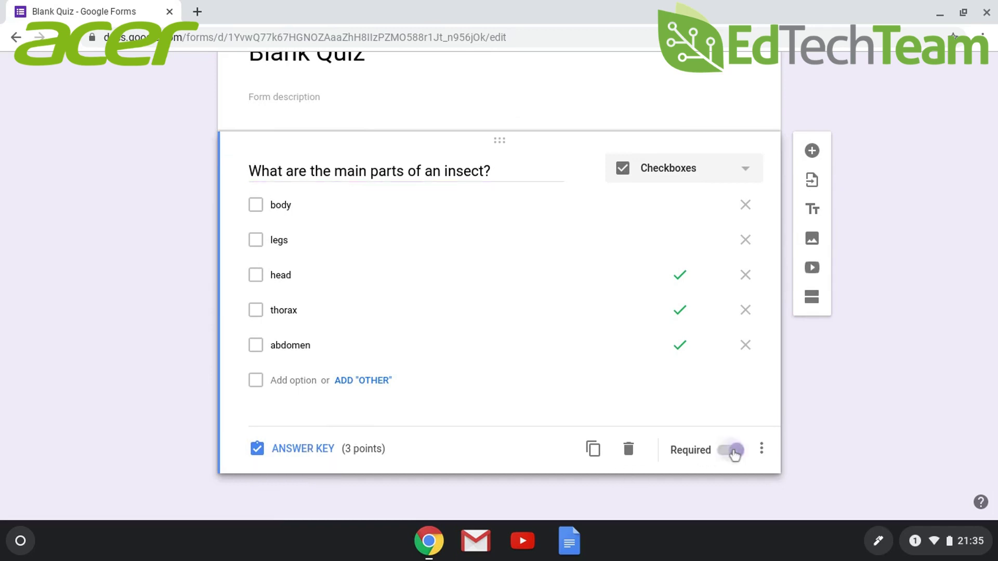
pyautogui.scroll(4, 734, 455)
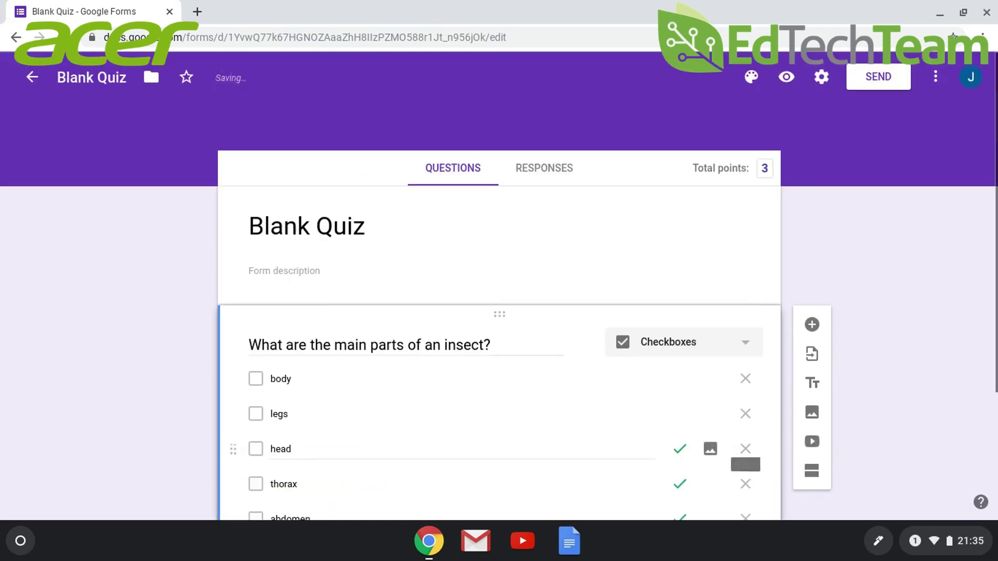
# Retitle the quiz to 'Insects'.
pyautogui.click(302, 228)
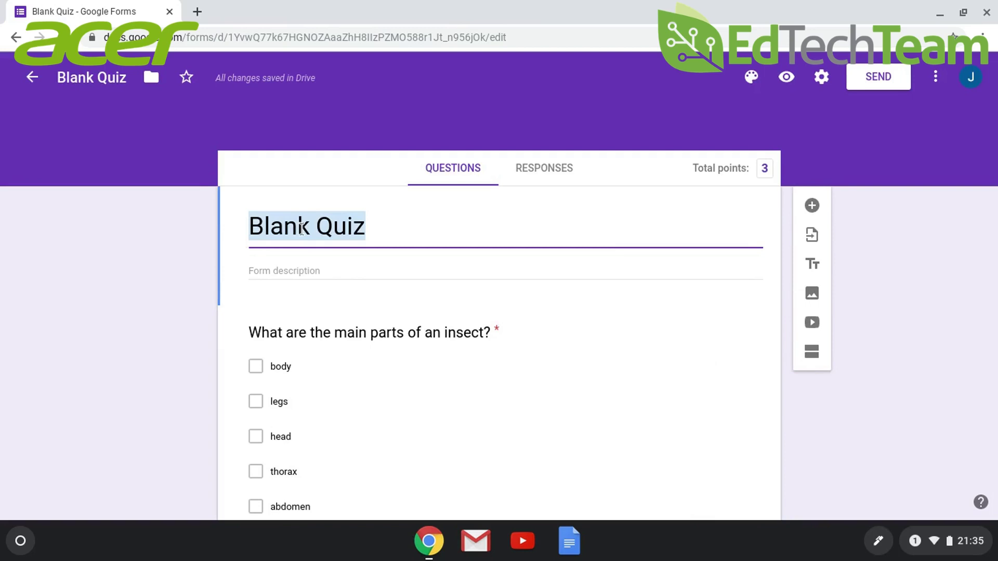
pyautogui.write('Inse')
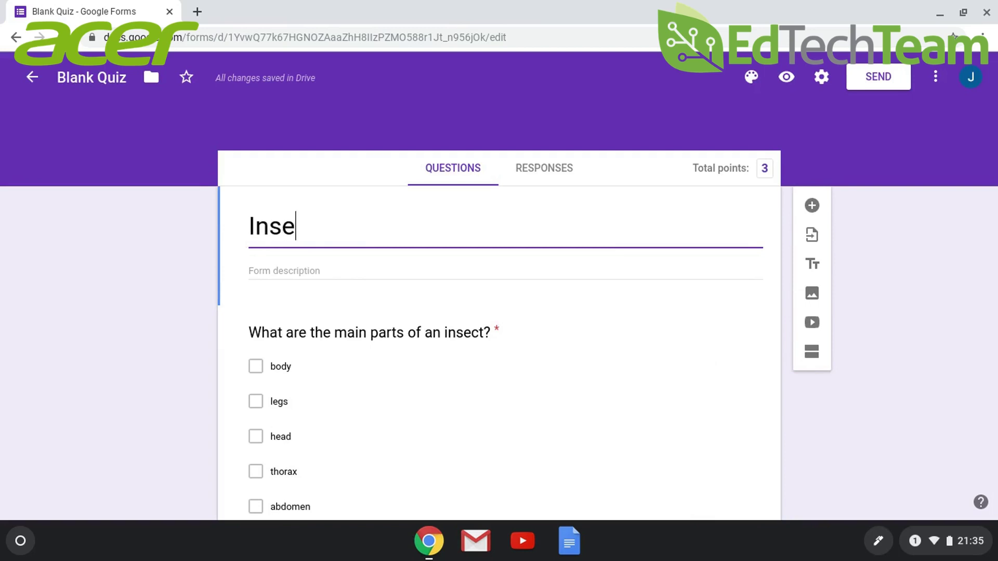
pyautogui.write('cts')
pyautogui.click(774, 248)
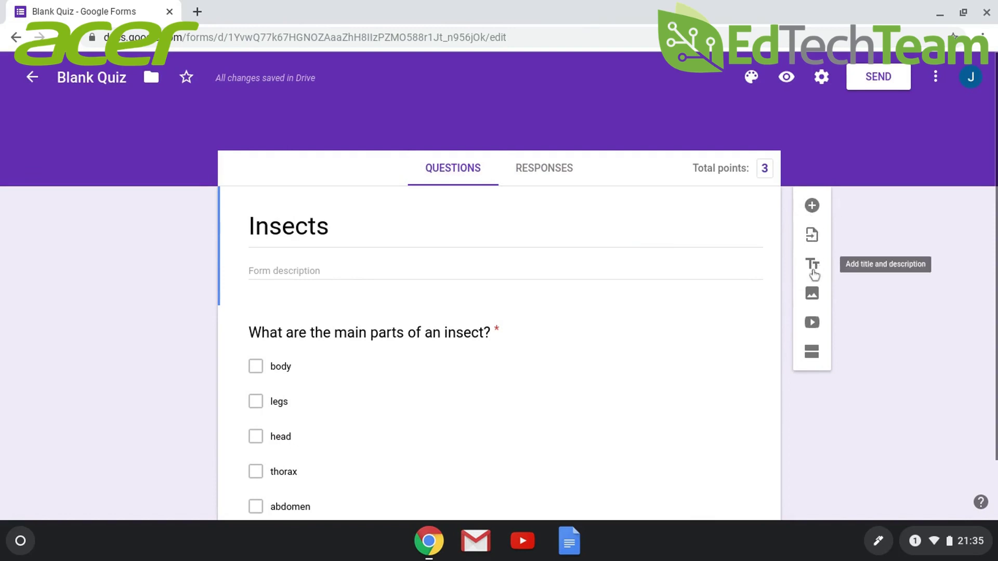
# Add a new blank question below the title, keeping it as Multiple choice.
pyautogui.click(812, 205)
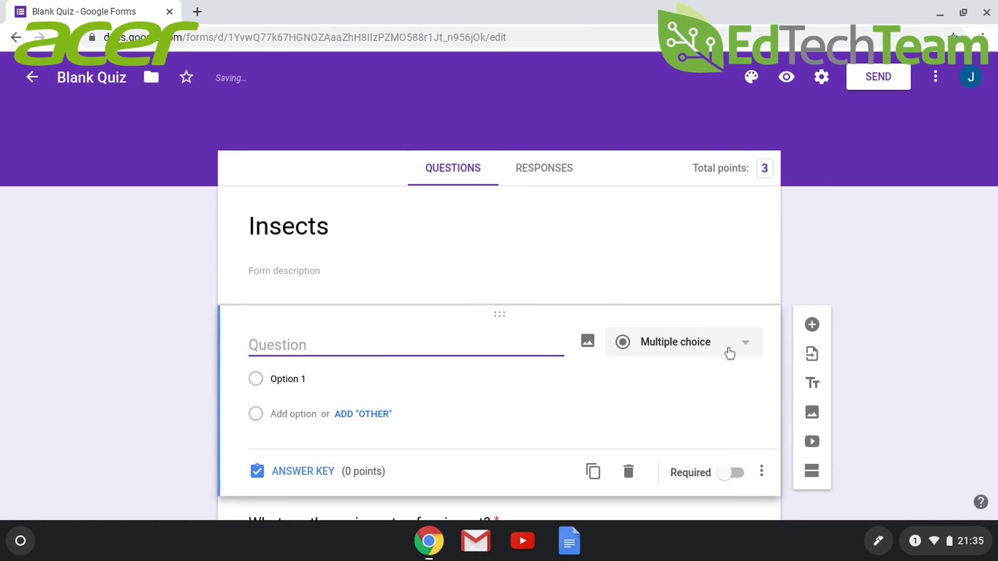
pyautogui.click(727, 352)
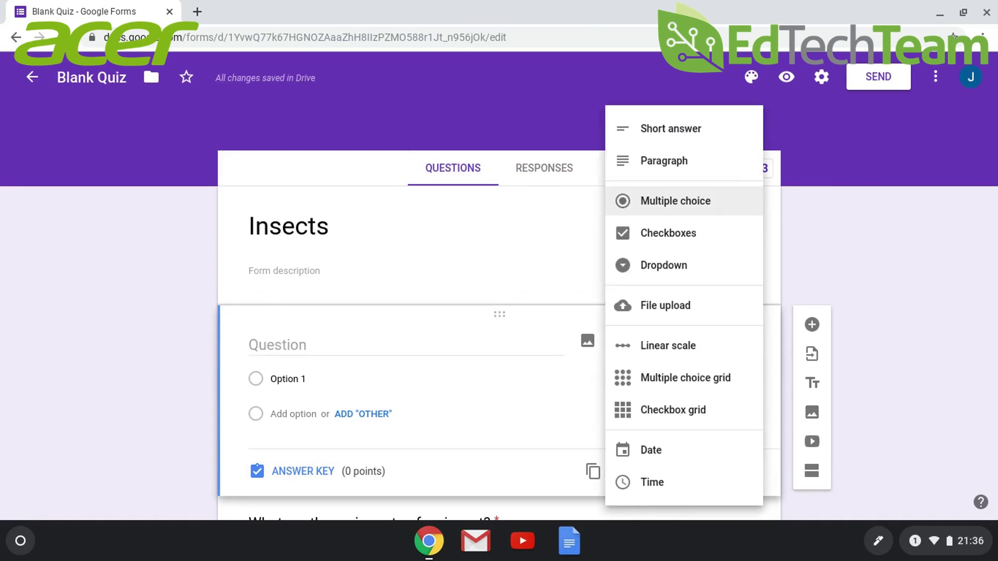
pyautogui.click(445, 345)
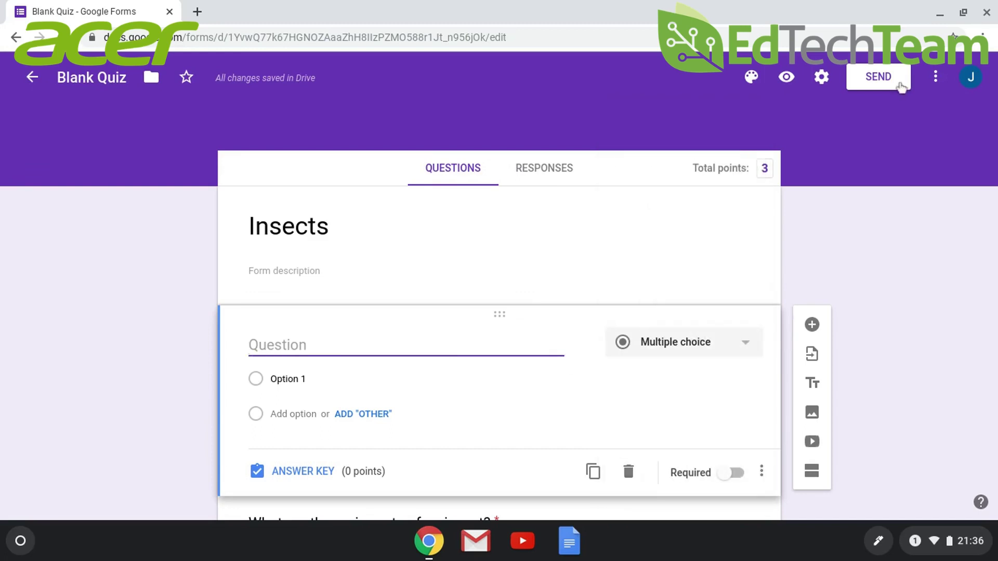
# Preview the Insects quiz as a respondent, scroll through it, then return to the editor.
pyautogui.click(787, 77)
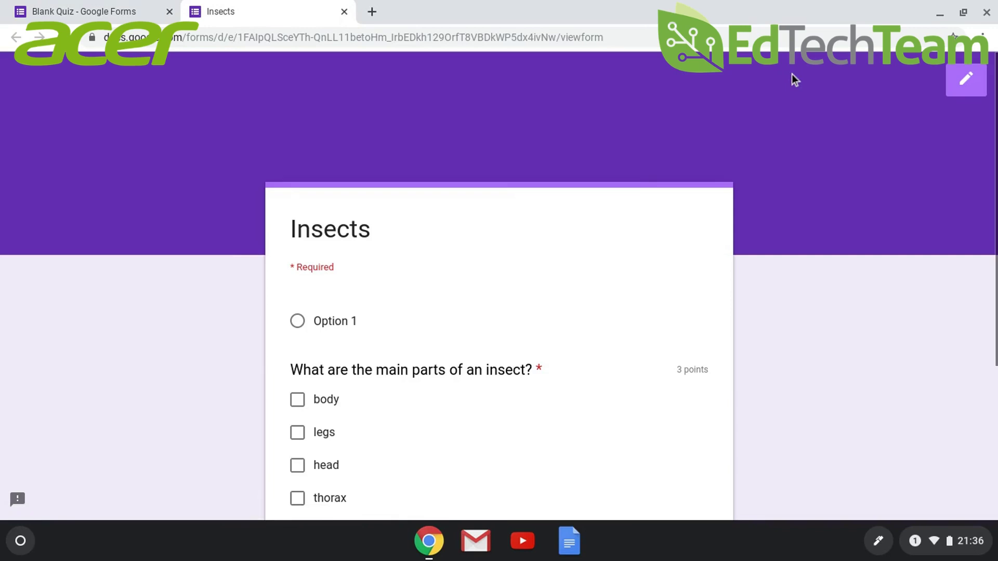
pyautogui.scroll(-5, 561, 348)
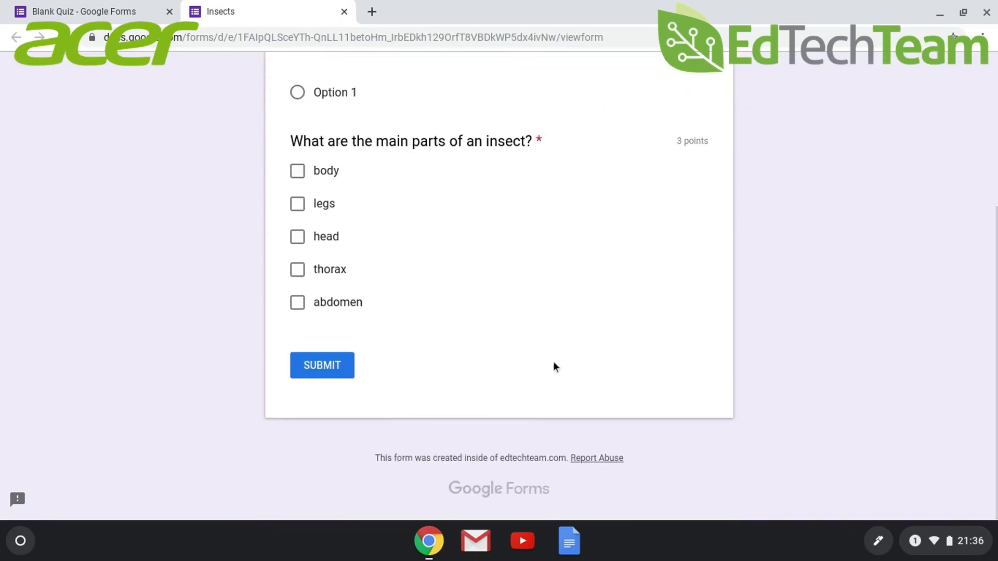
pyautogui.scroll(5, 553, 364)
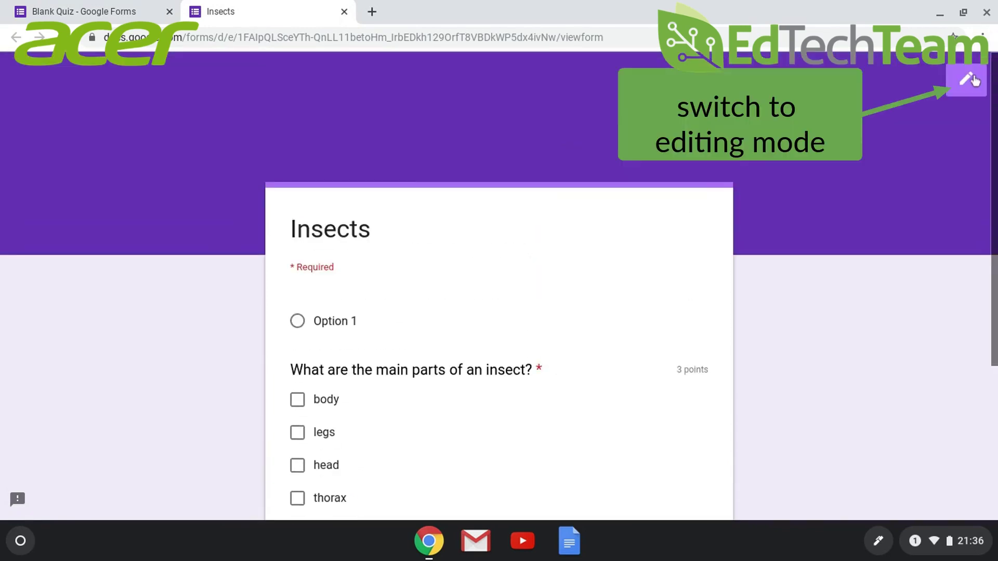
pyautogui.click(967, 79)
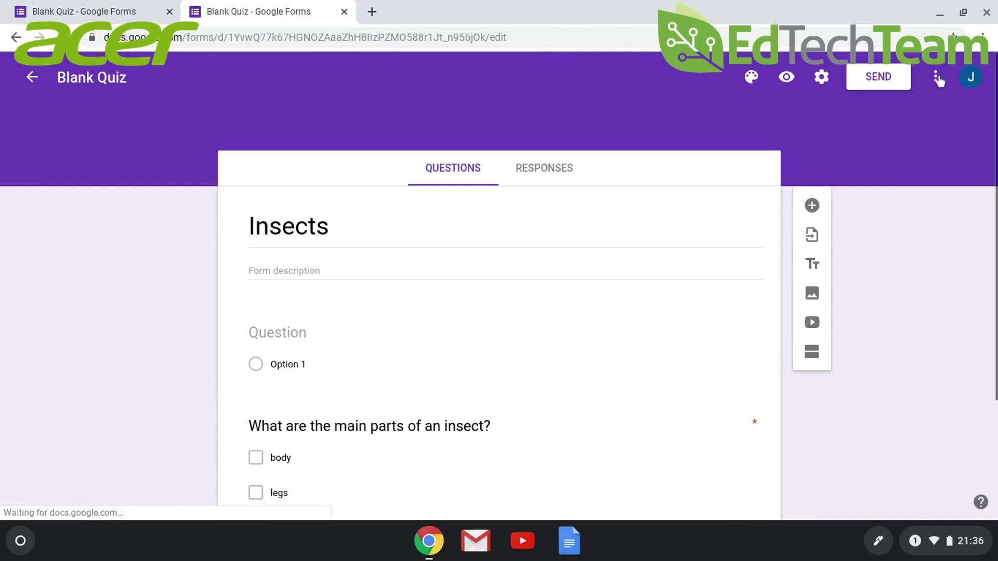
# Copy the Insects quiz's embed HTML code to the clipboard.
pyautogui.click(884, 73)
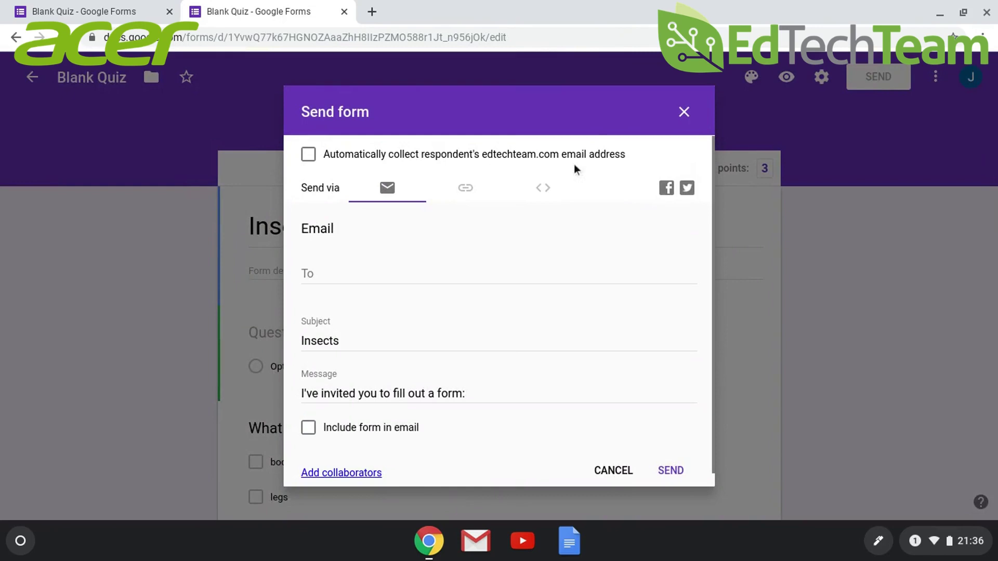
pyautogui.click(464, 188)
pyautogui.click(553, 190)
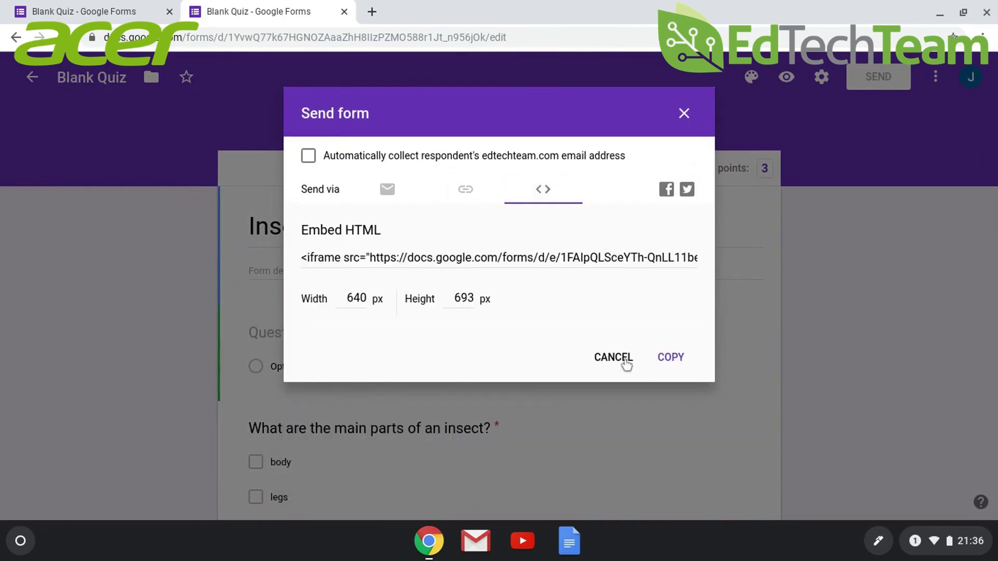
pyautogui.click(661, 358)
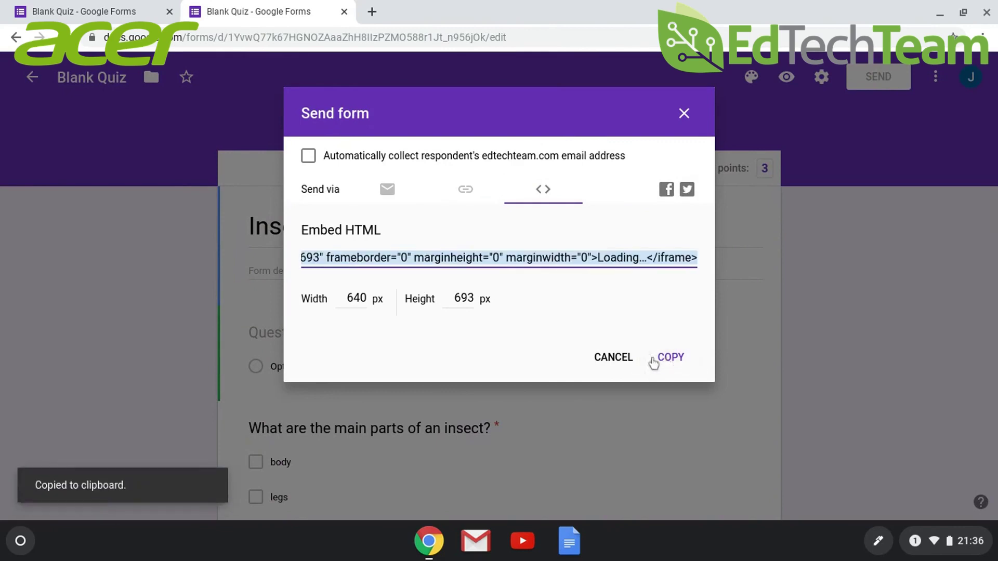
# Go back to the Forms home page and open the Exit Ticket form from Recent forms.
pyautogui.click(613, 358)
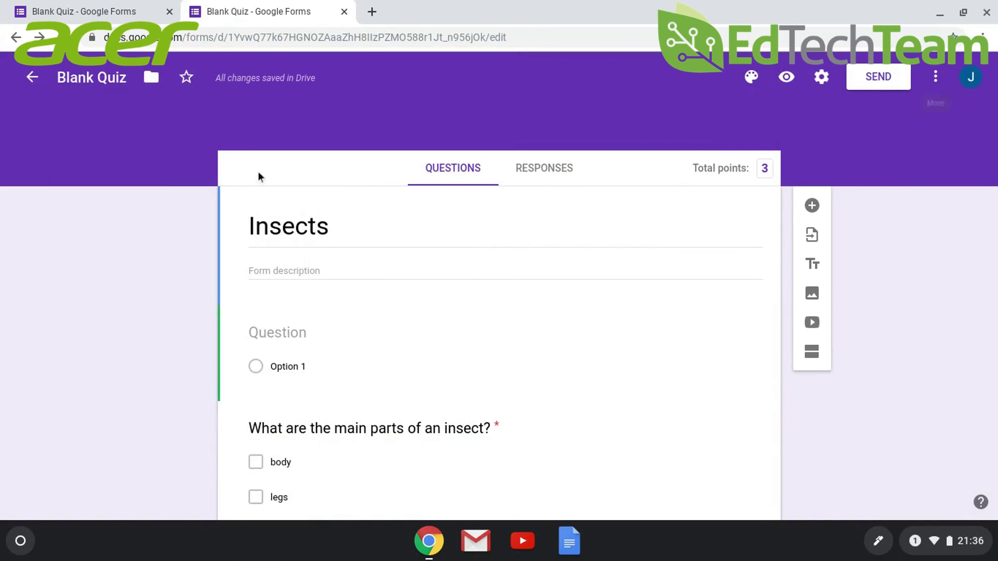
pyautogui.click(32, 78)
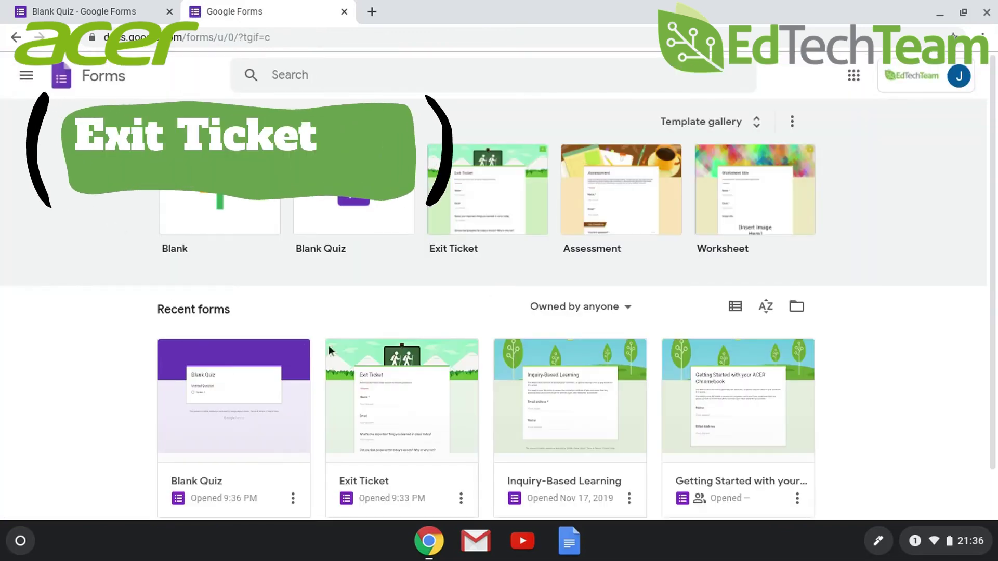
pyautogui.click(375, 376)
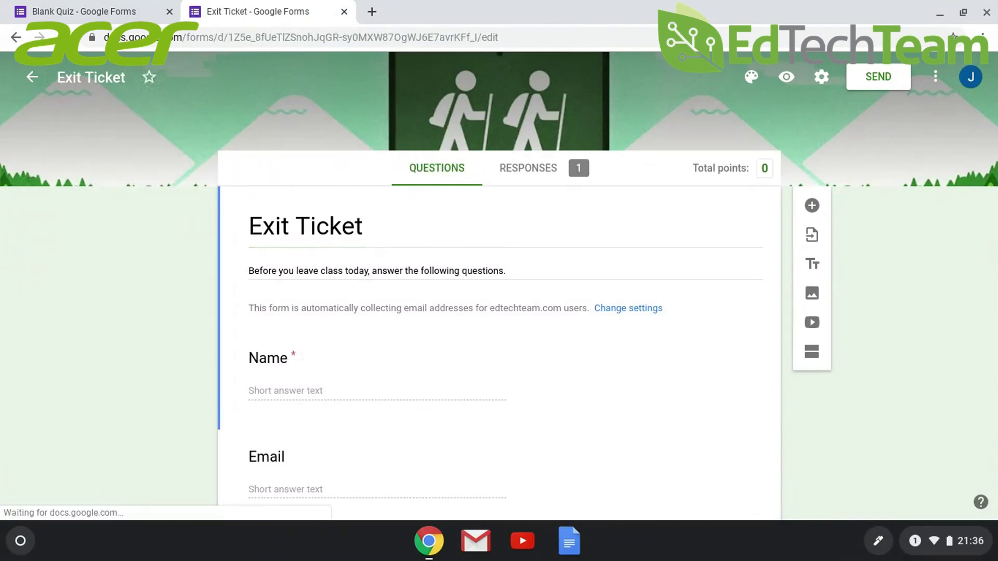
# Review Exit Ticket's responses in the Summary, Question and Individual views, showing Response 1 of 1.
pyautogui.scroll(-1, 375, 381)
pyautogui.scroll(-6, 375, 381)
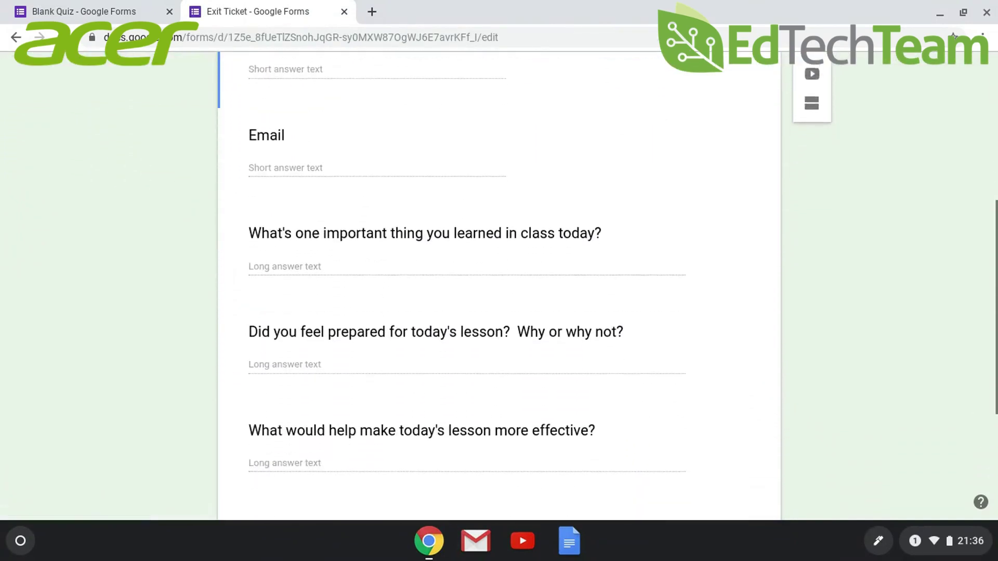
pyautogui.scroll(7, 376, 381)
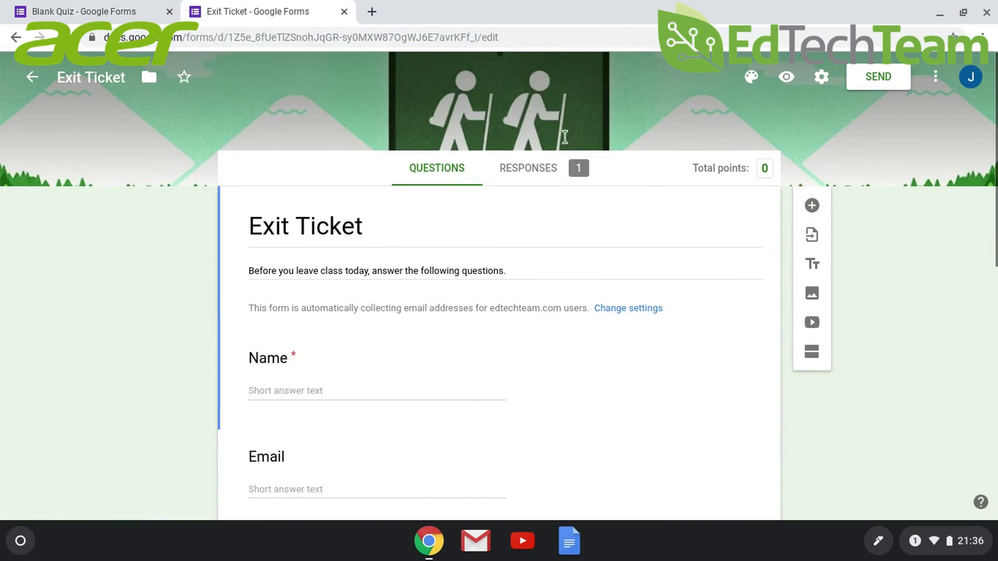
pyautogui.click(539, 167)
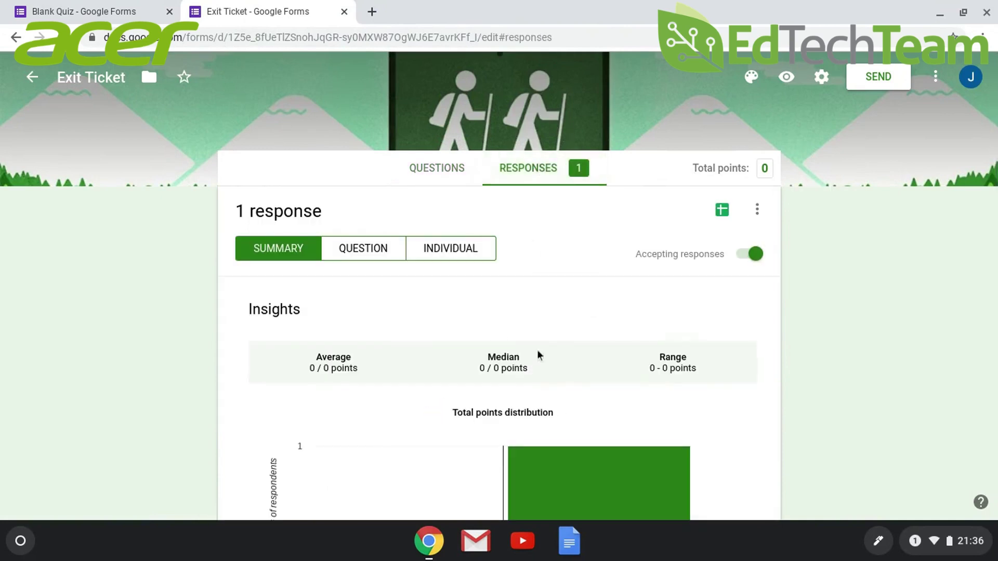
pyautogui.scroll(-5, 538, 350)
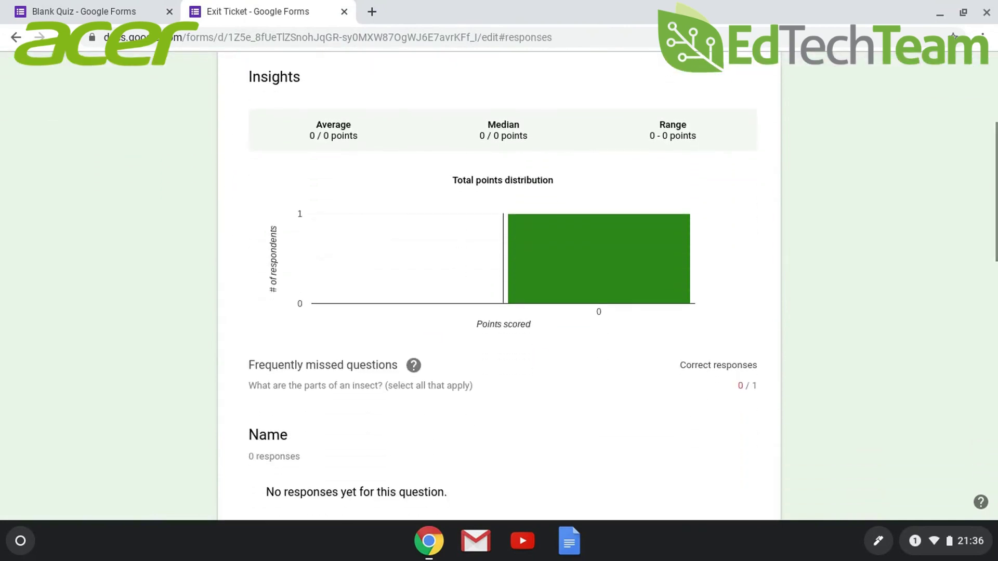
pyautogui.scroll(-10, 499, 286)
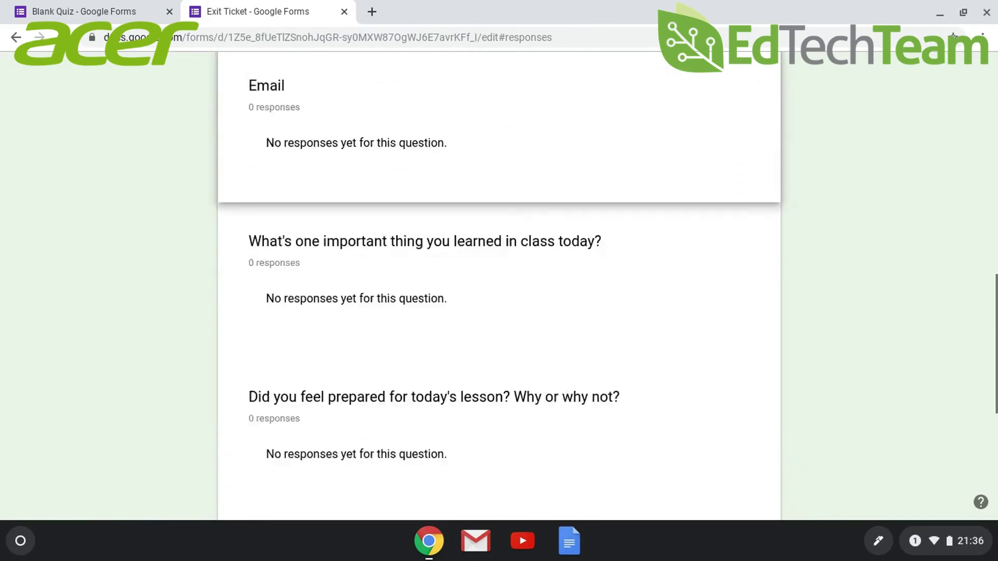
pyautogui.scroll(5, 499, 286)
pyautogui.scroll(8, 499, 286)
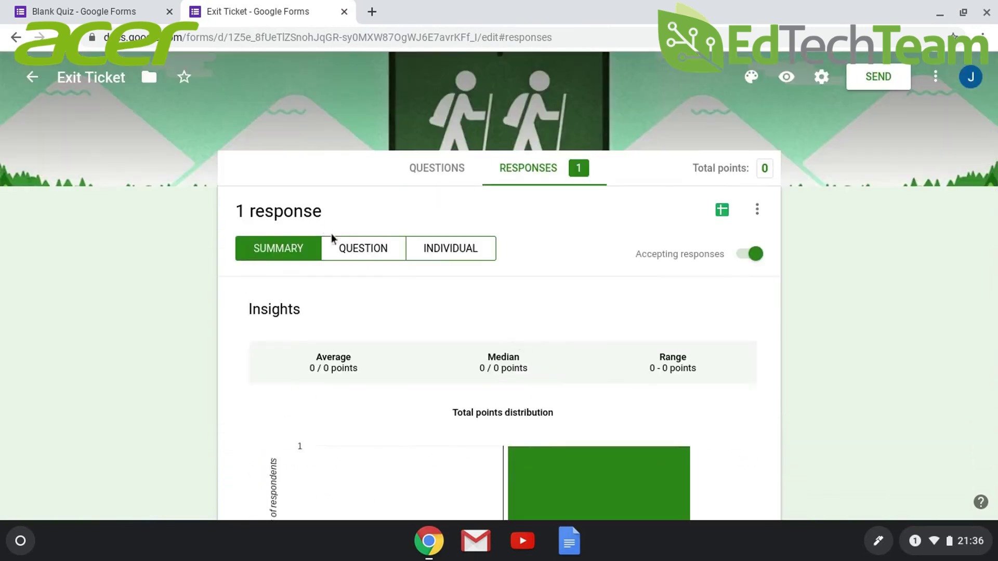
pyautogui.click(363, 250)
pyautogui.click(439, 248)
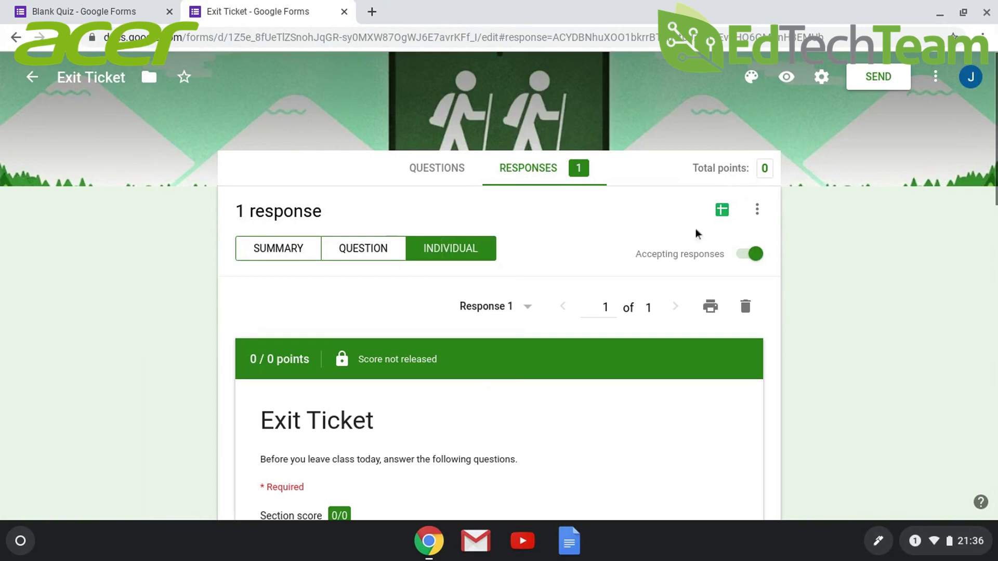
# Link the responses to a new 'Exit Ticket (Responses)' spreadsheet.
pyautogui.click(721, 212)
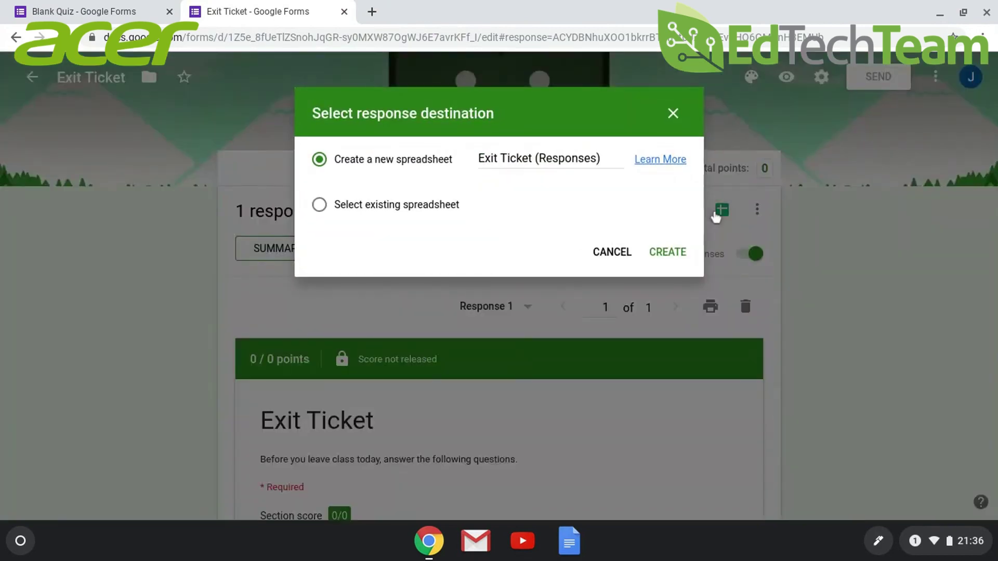
pyautogui.click(660, 252)
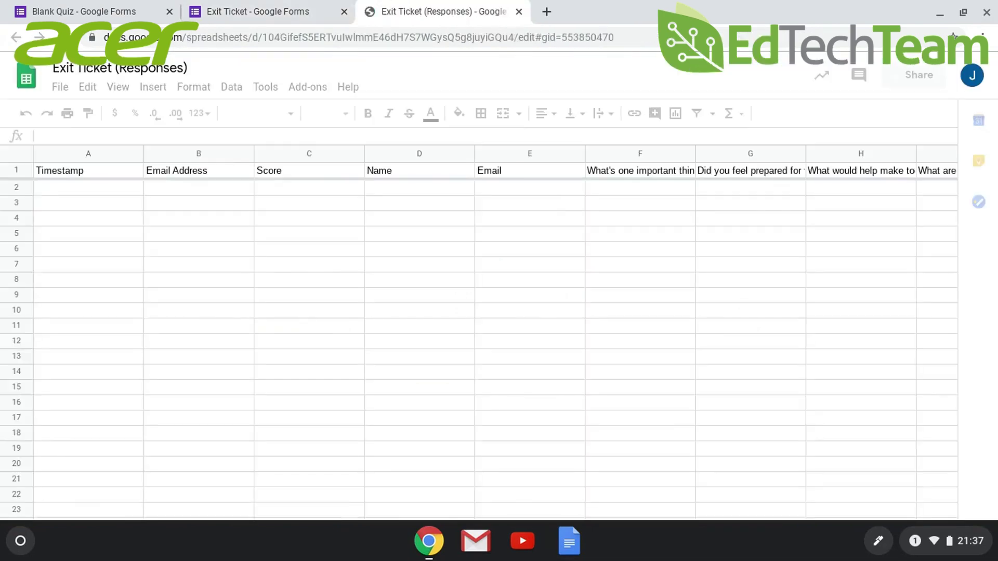
pyautogui.click(656, 251)
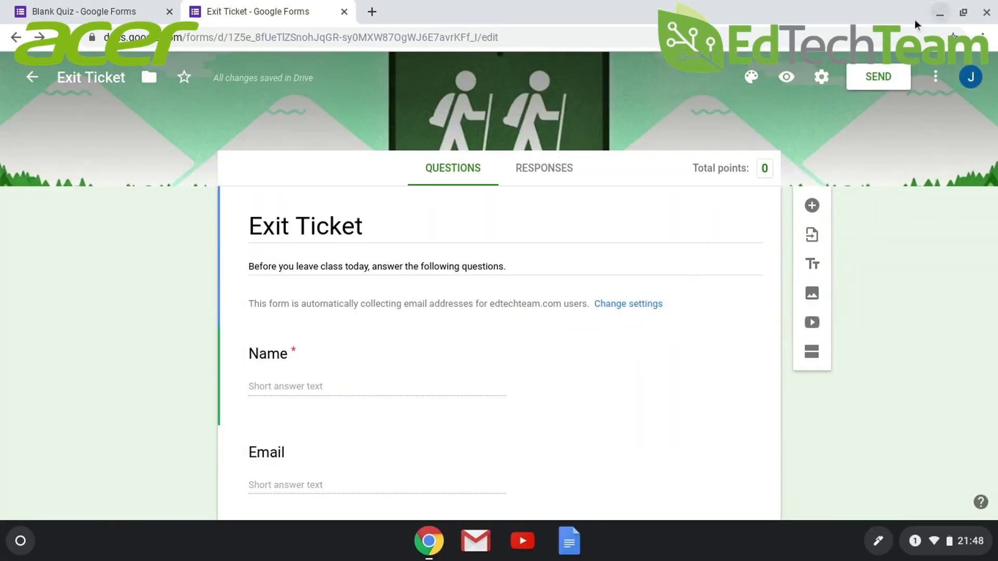
# Look through the Exit Ticket form's General and Presentation settings.
pyautogui.click(819, 82)
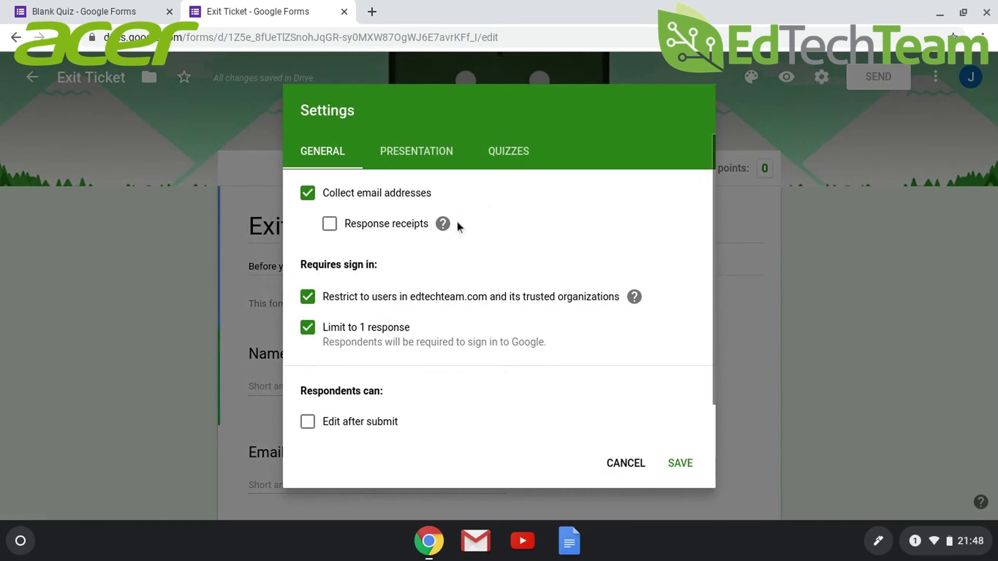
pyautogui.scroll(-2, 456, 225)
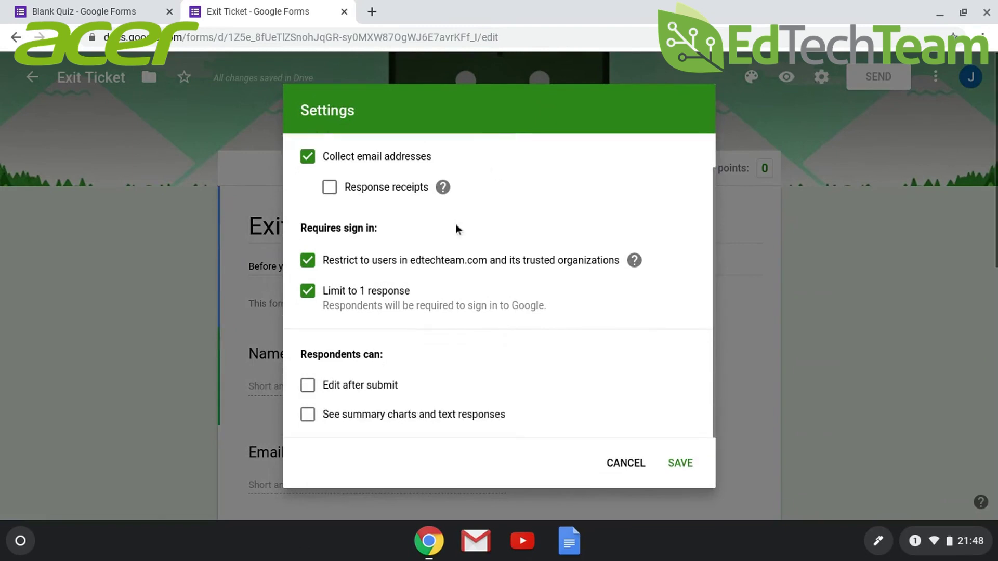
pyautogui.scroll(2, 499, 285)
pyautogui.click(419, 157)
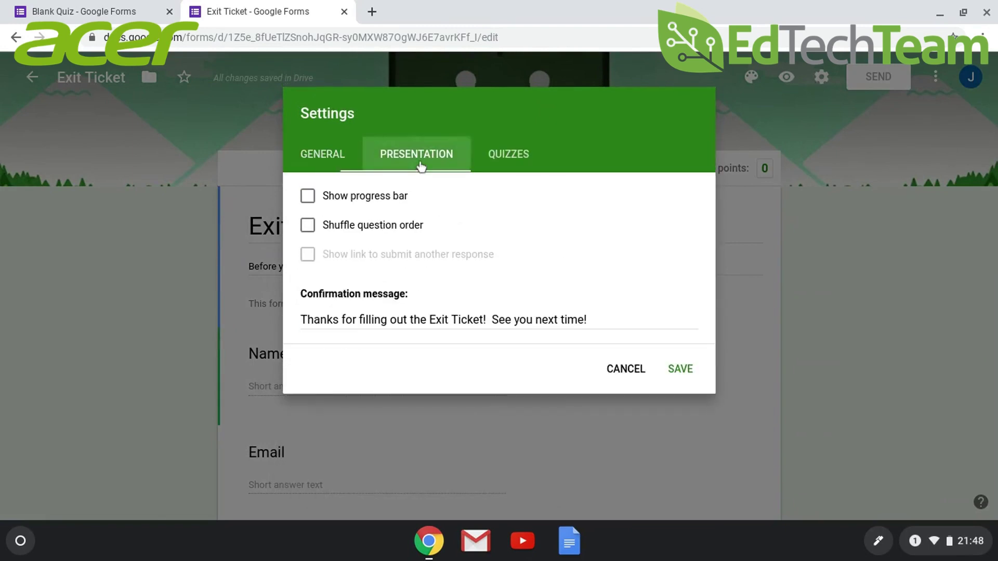
pyautogui.scroll(-1, 438, 241)
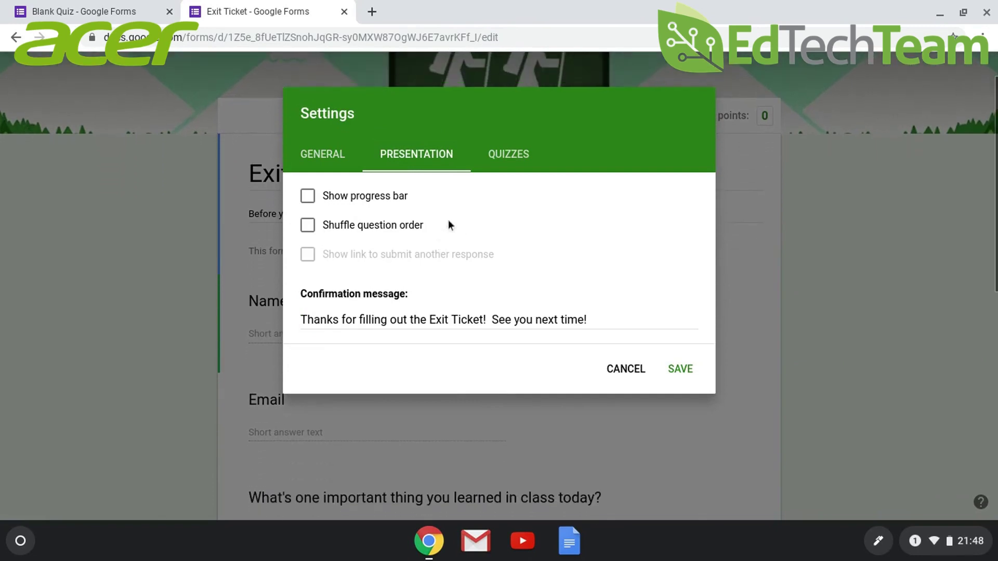
# Keep Make this a quiz on, turn on Chromebook locked mode, and save the settings.
pyautogui.click(508, 155)
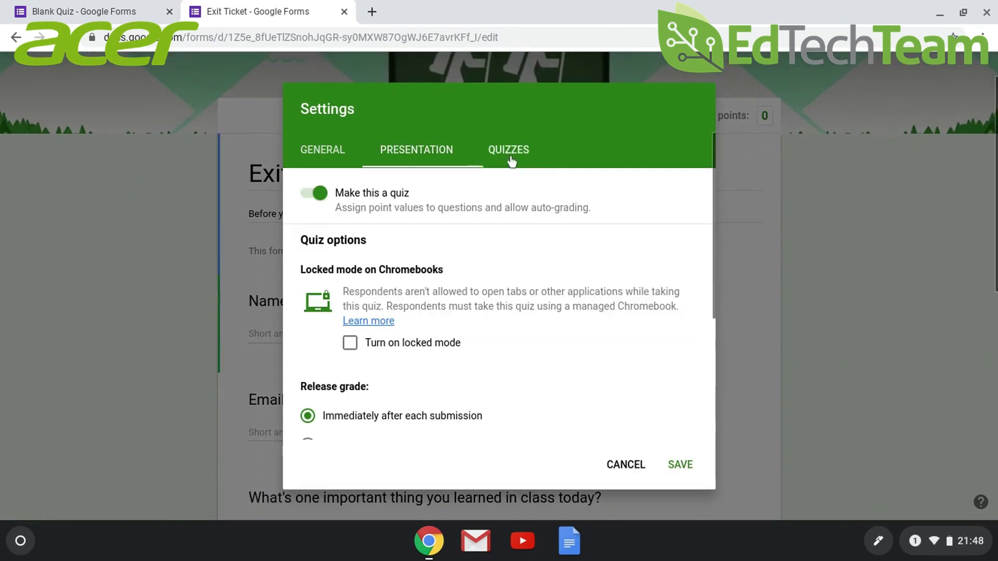
pyautogui.click(309, 196)
pyautogui.click(310, 195)
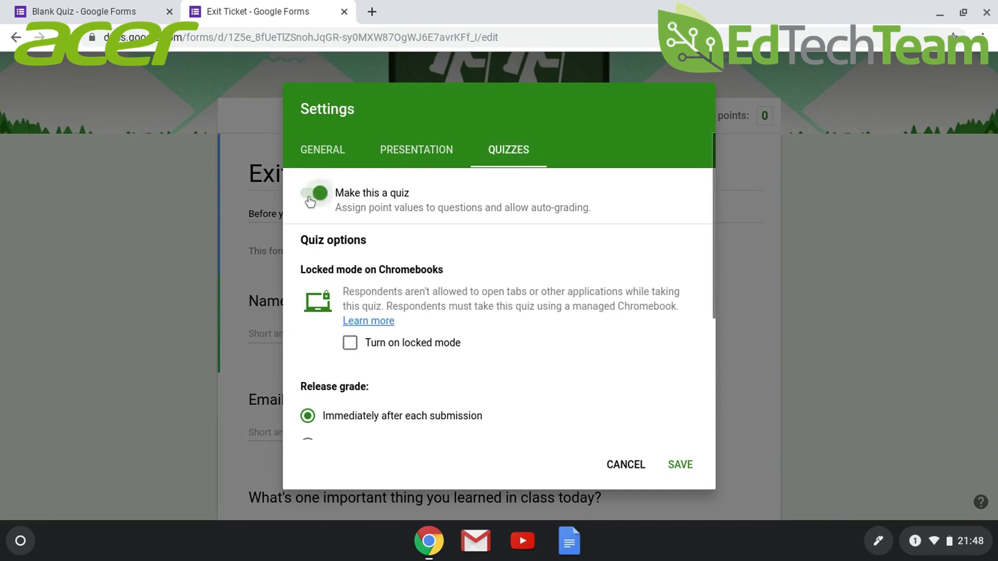
pyautogui.click(348, 342)
pyautogui.click(675, 464)
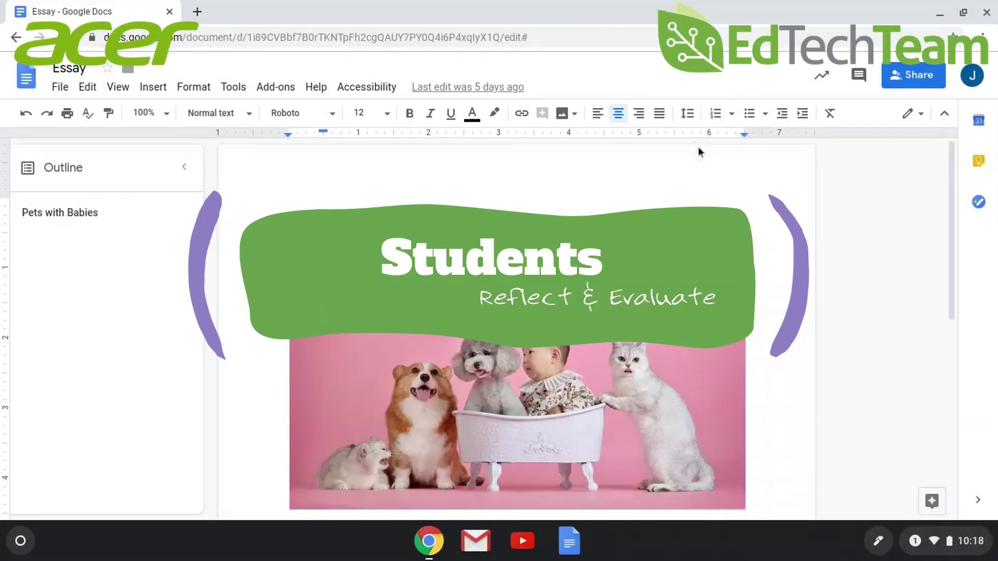
# Launch Add-ons > Doc To Form > Create Form from Doc beside the Essay document's questions.
pyautogui.scroll(-6, 699, 151)
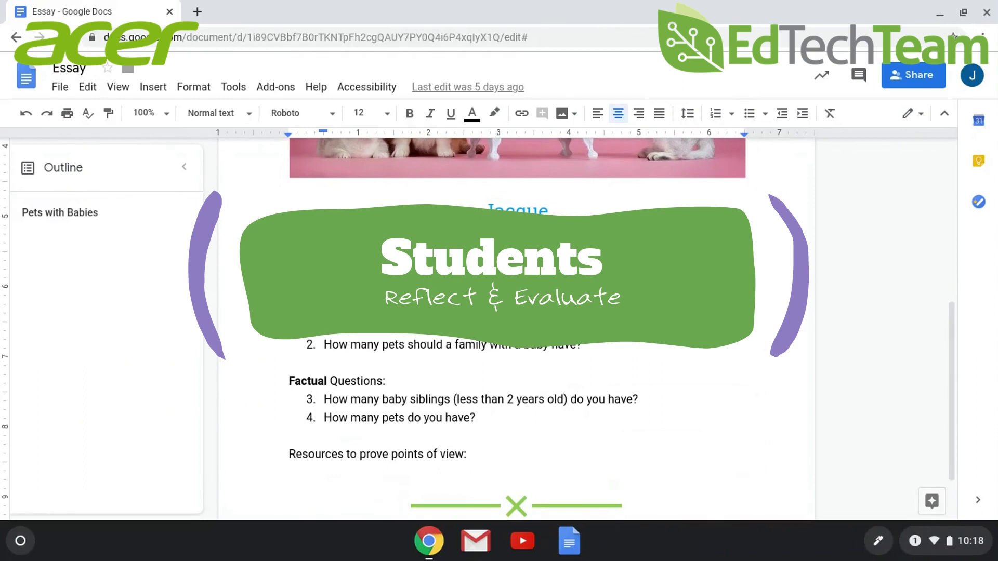
pyautogui.click(276, 87)
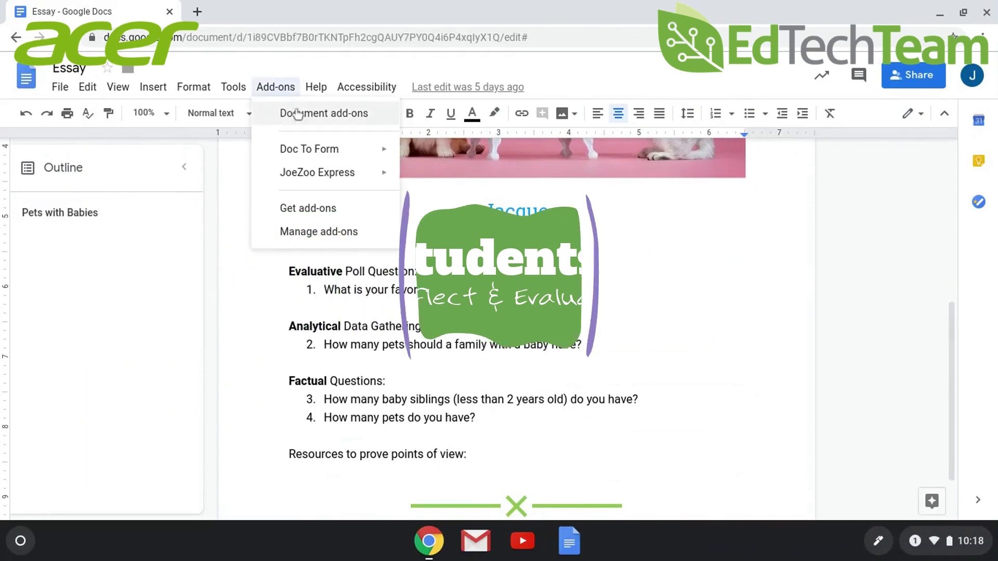
pyautogui.moveTo(340, 158)
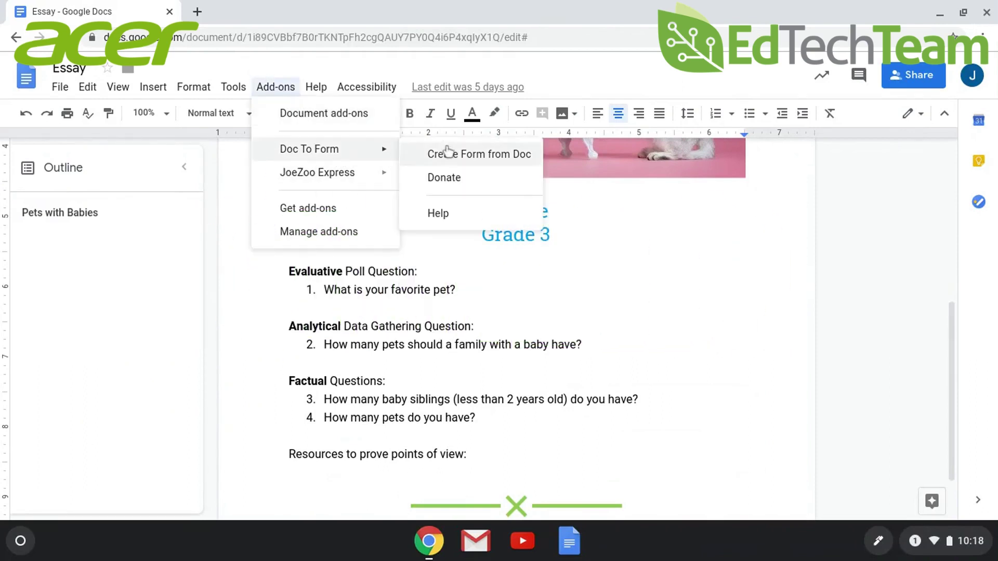
pyautogui.click(420, 157)
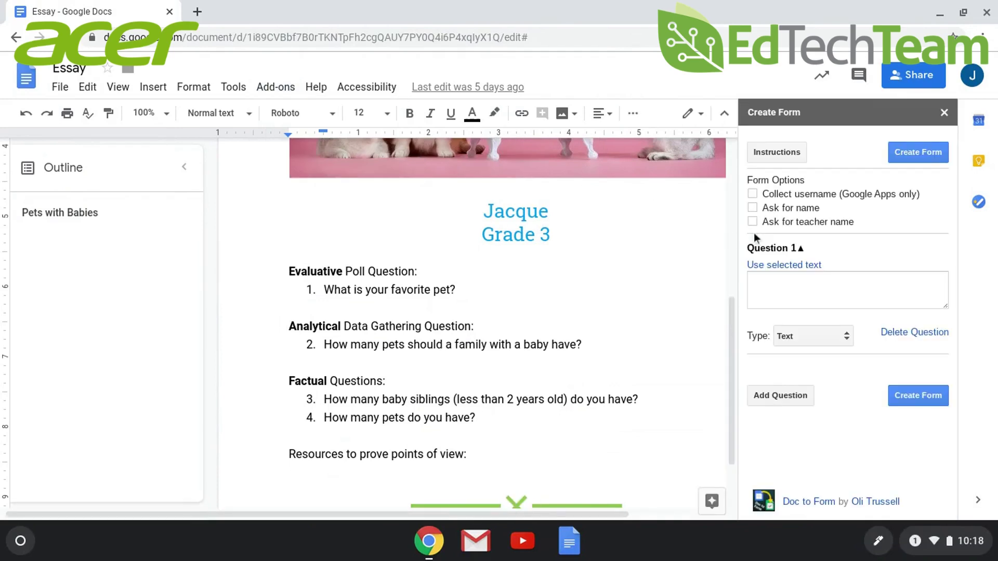
# Enable Ask for name and fill Question 1 with 'What is your favorite pet?' from the document.
pyautogui.click(753, 209)
pyautogui.hscroll(2, 492, 288)
pyautogui.moveTo(394, 289); pyautogui.dragTo(263, 289)
pyautogui.click(789, 265)
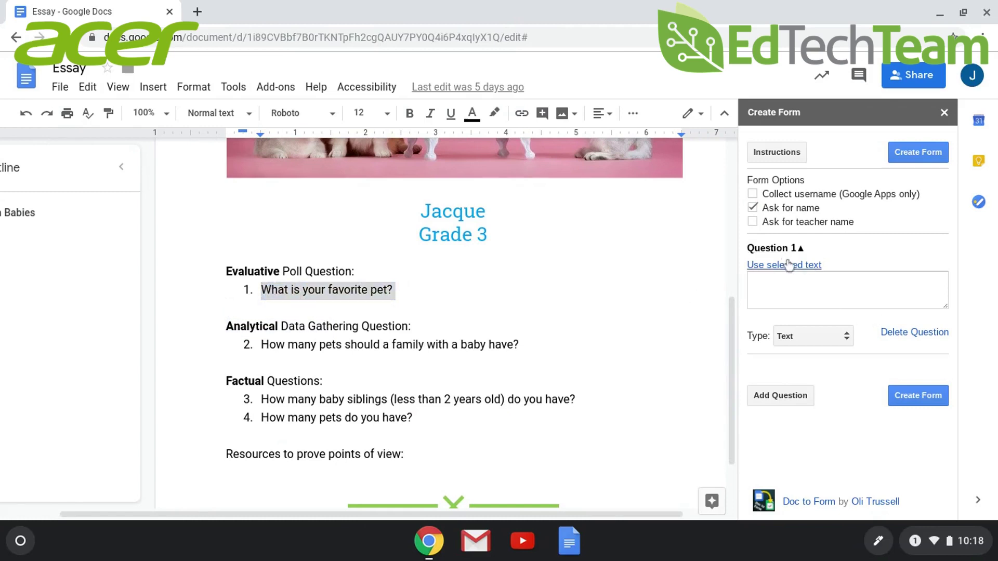
pyautogui.click(801, 335)
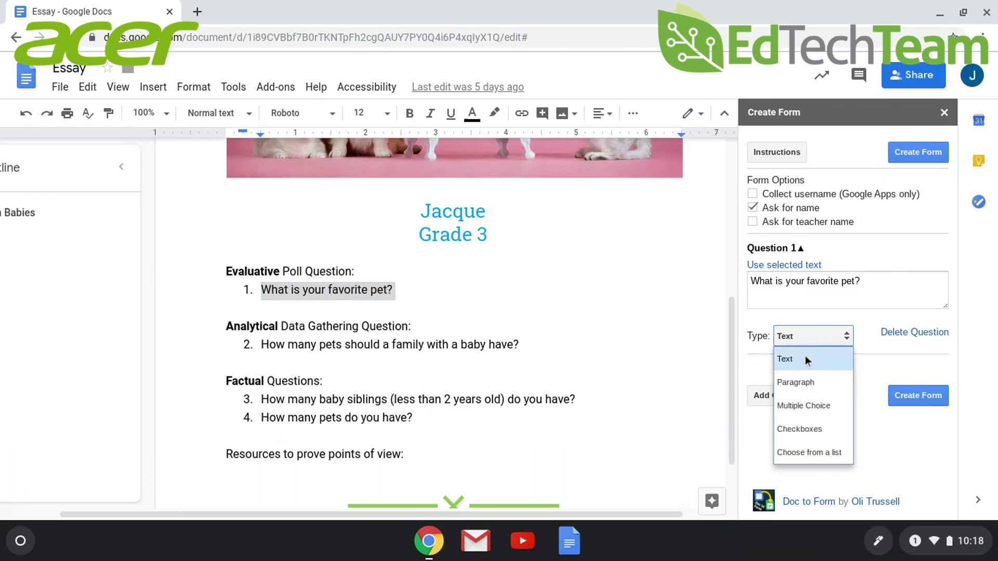
# Add Question 2 using the document's pets-per-family question.
pyautogui.click(761, 395)
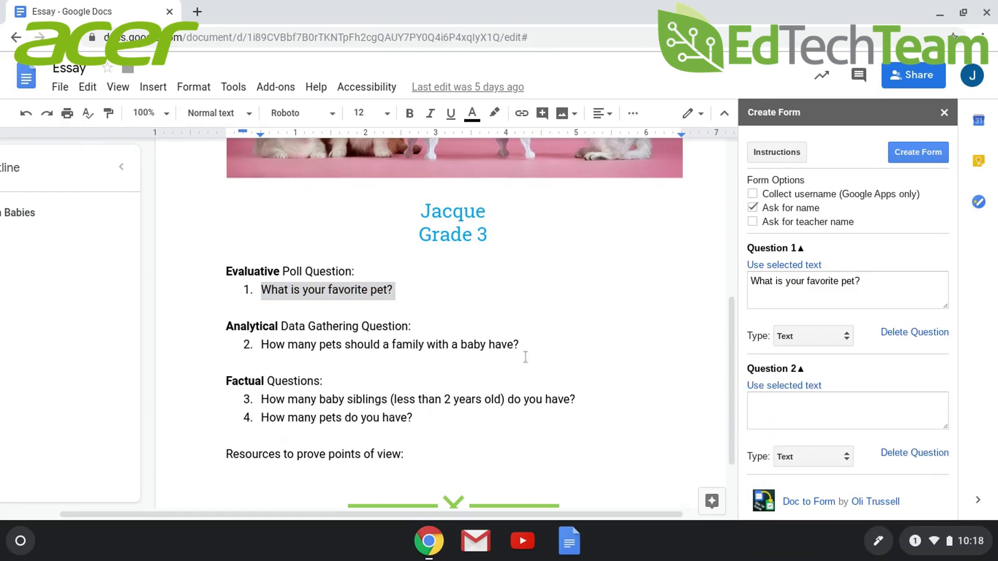
pyautogui.moveTo(520, 345); pyautogui.dragTo(240, 345)
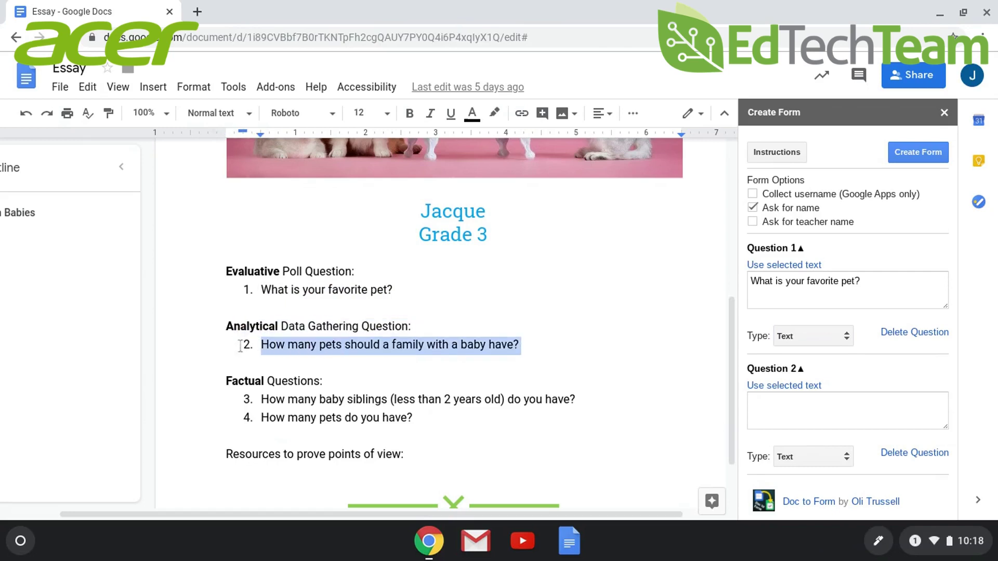
pyautogui.click(801, 386)
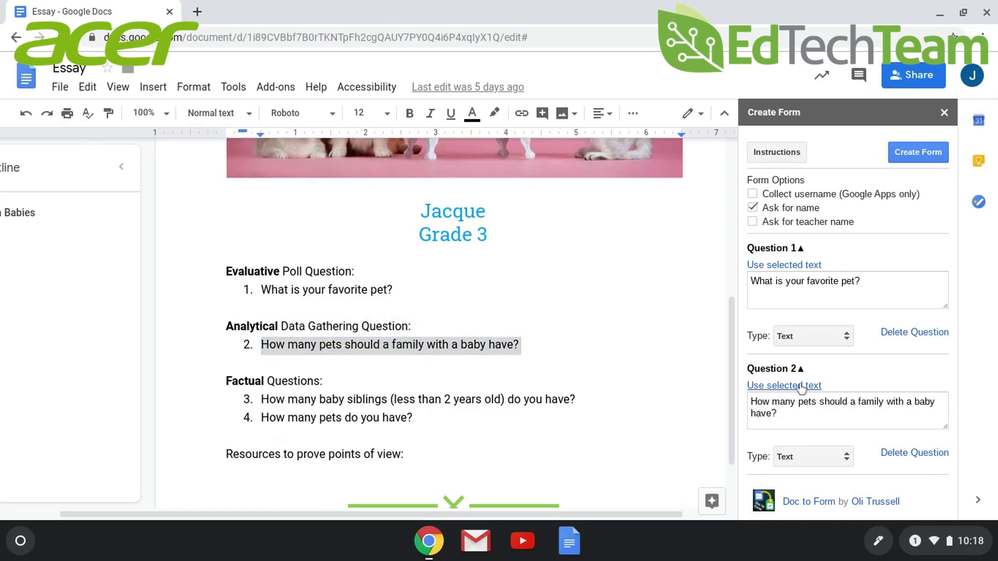
pyautogui.scroll(-1, 801, 387)
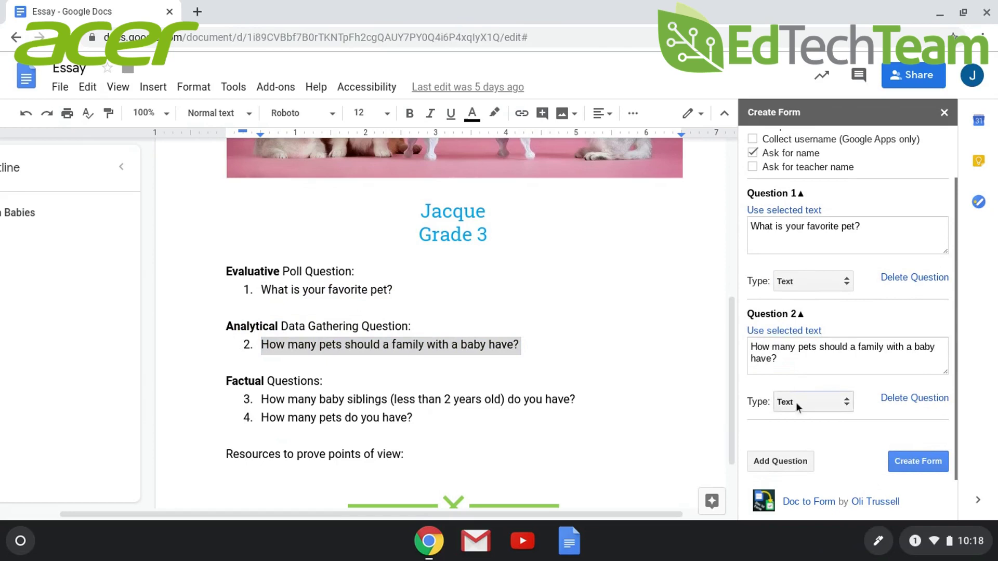
# Make Question 2 multiple choice with options 1, 2, 3 and 4 or more, then create the form.
pyautogui.click(796, 403)
pyautogui.click(796, 326)
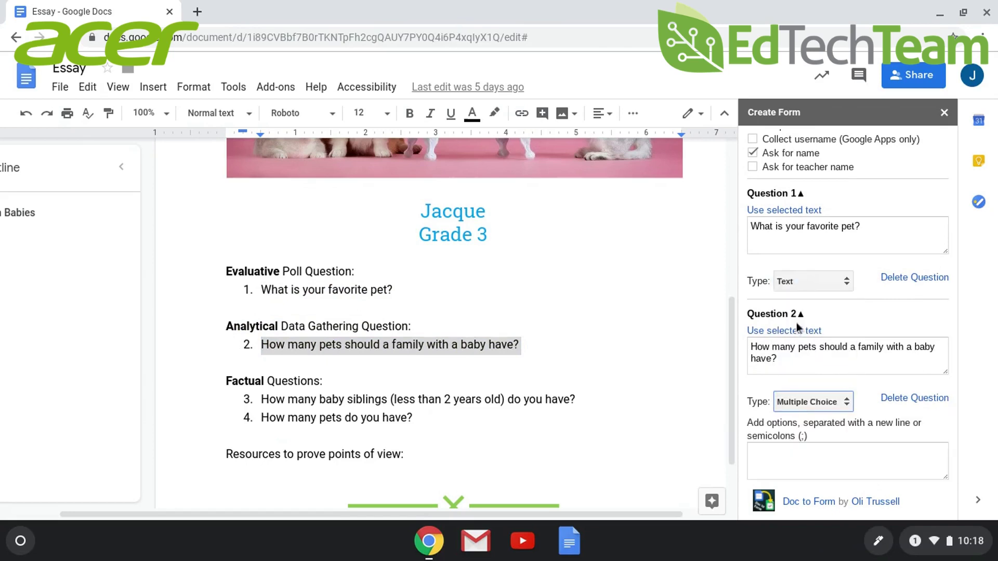
pyautogui.click(788, 464)
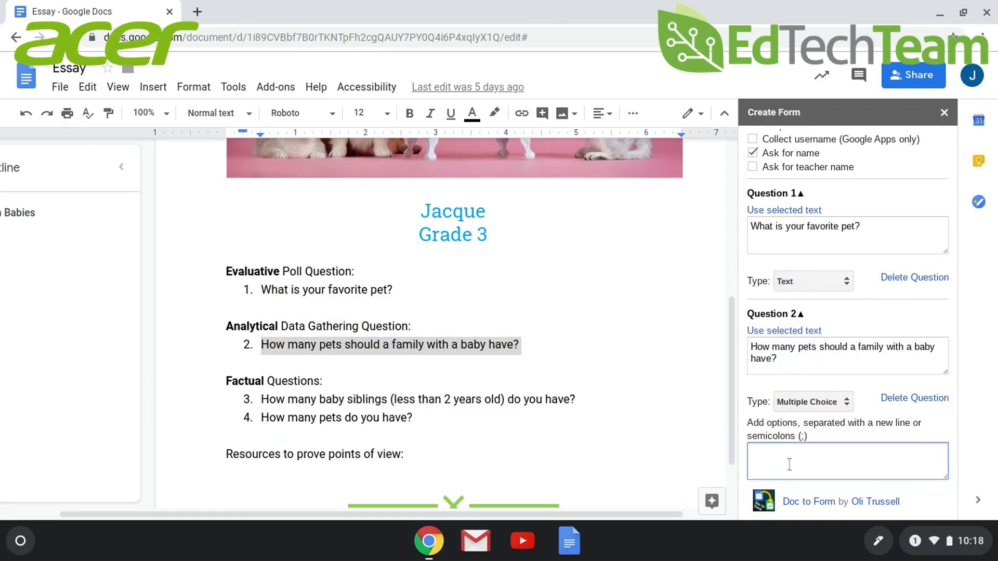
pyautogui.write('1')
pyautogui.press('Return')
pyautogui.write('2')
pyautogui.press('Return')
pyautogui.write('3')
pyautogui.press('Return')
pyautogui.write('4 or more')
pyautogui.scroll(-1, 808, 439)
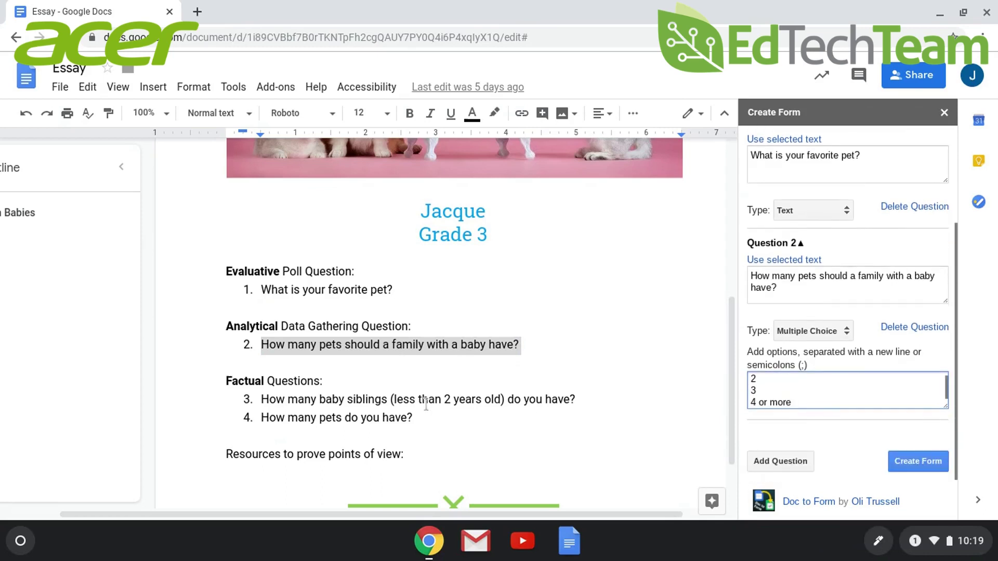
pyautogui.click(901, 464)
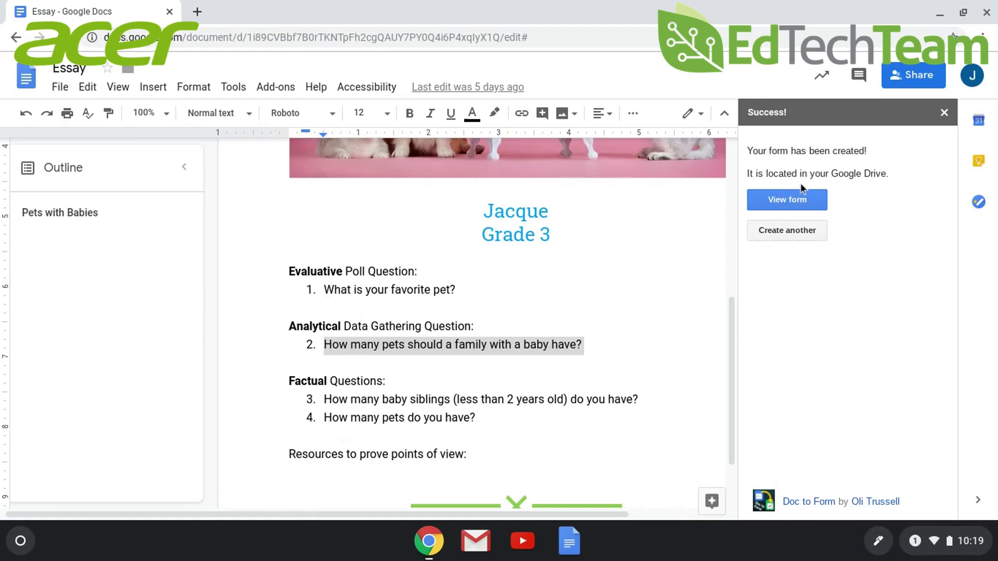
# Open the generated Essay Form and check its pets-per-family question's '4 or more' option.
pyautogui.click(797, 203)
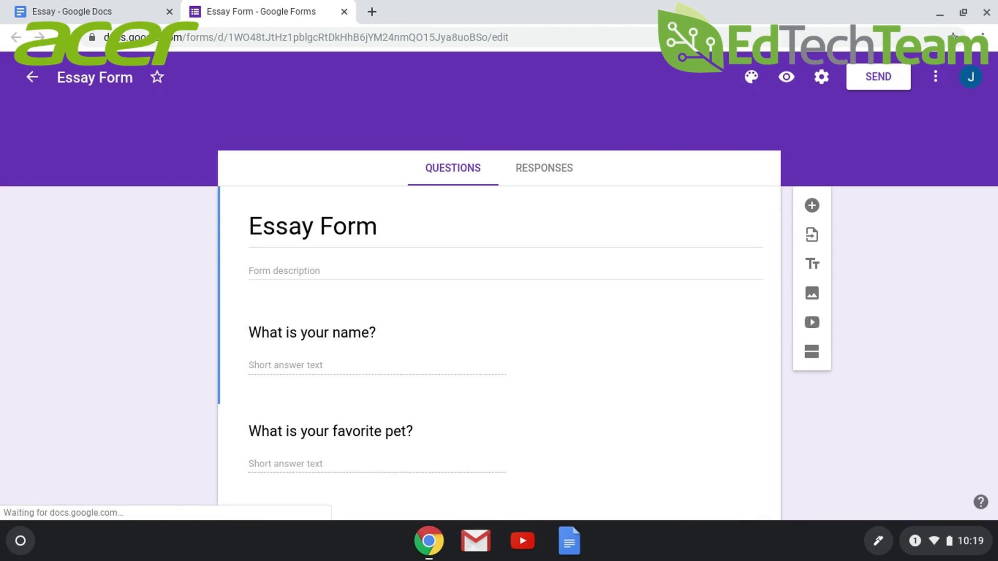
pyautogui.scroll(-5, 553, 221)
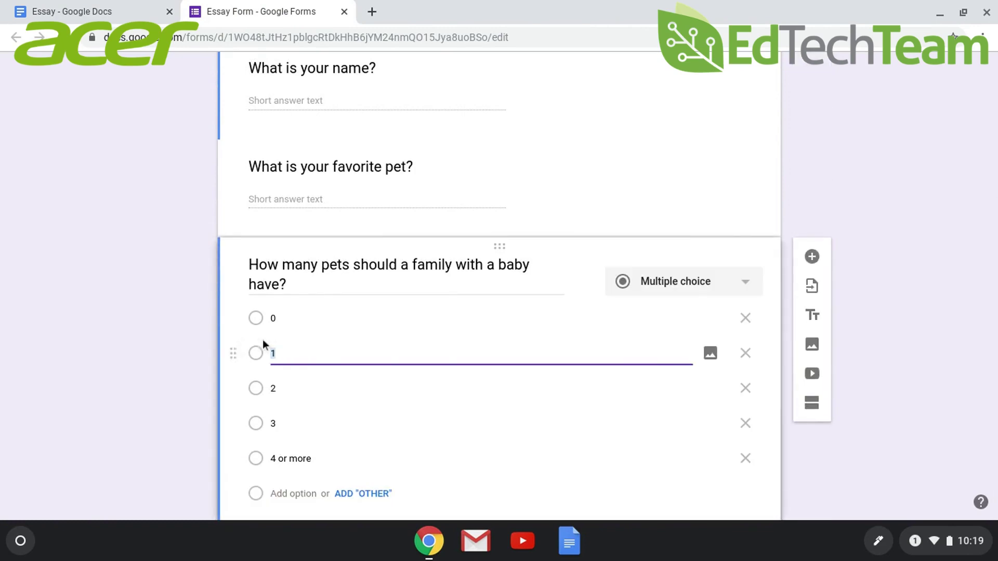
pyautogui.click(253, 451)
pyautogui.scroll(6, 254, 450)
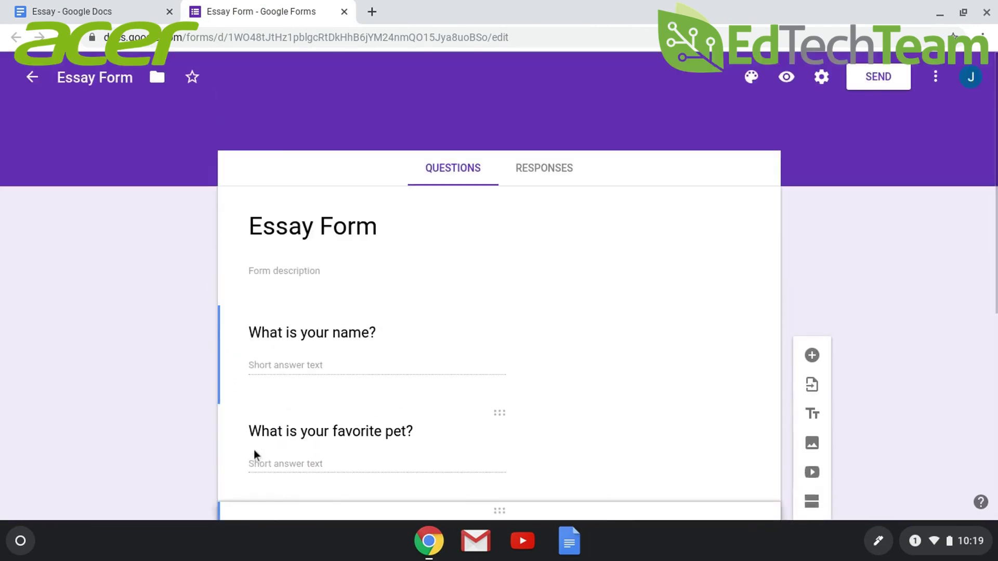
# Check the Essay Form's responses (0), then open collaborator sharing and the Invite people field.
pyautogui.click(557, 168)
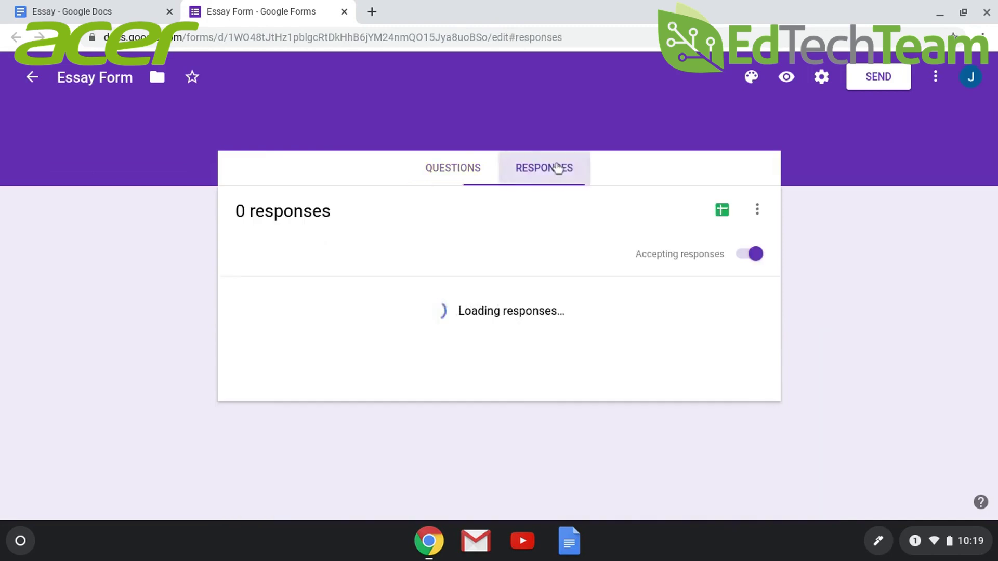
pyautogui.click(905, 79)
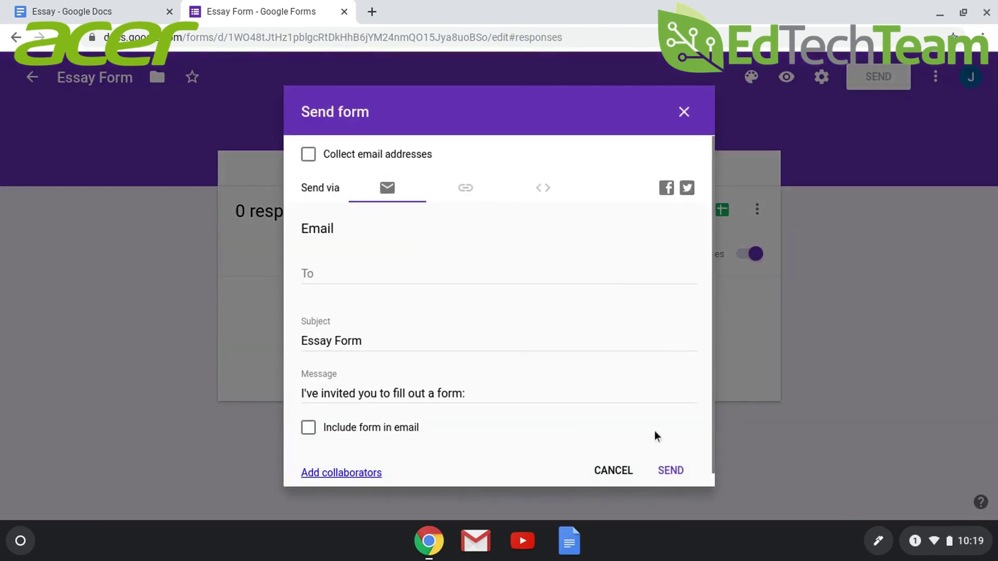
pyautogui.click(358, 472)
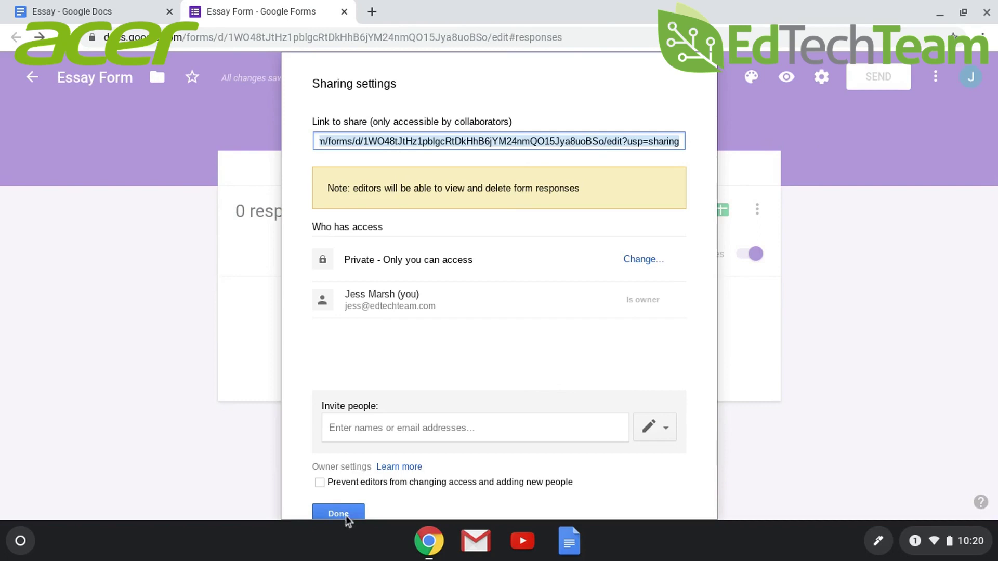
pyautogui.click(439, 432)
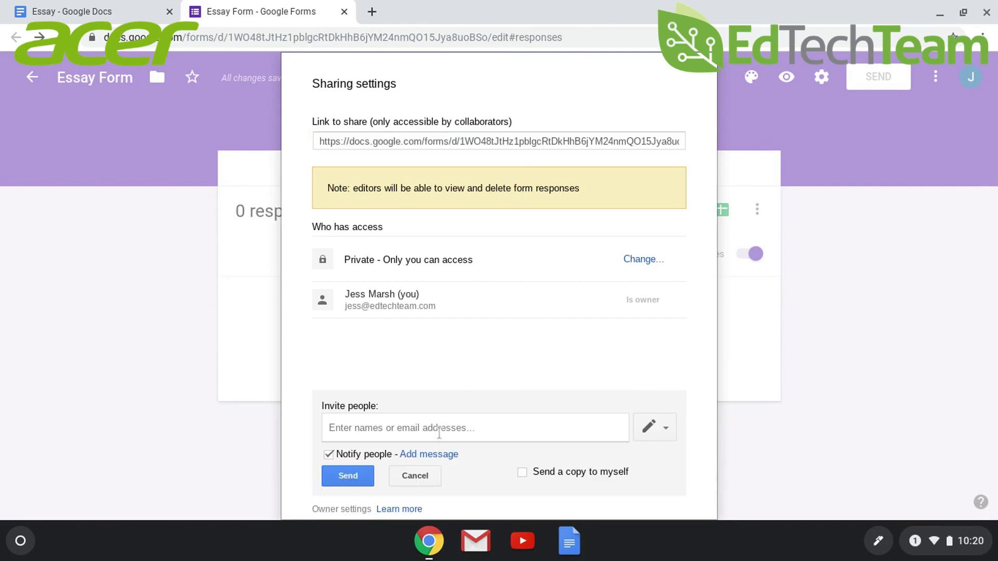